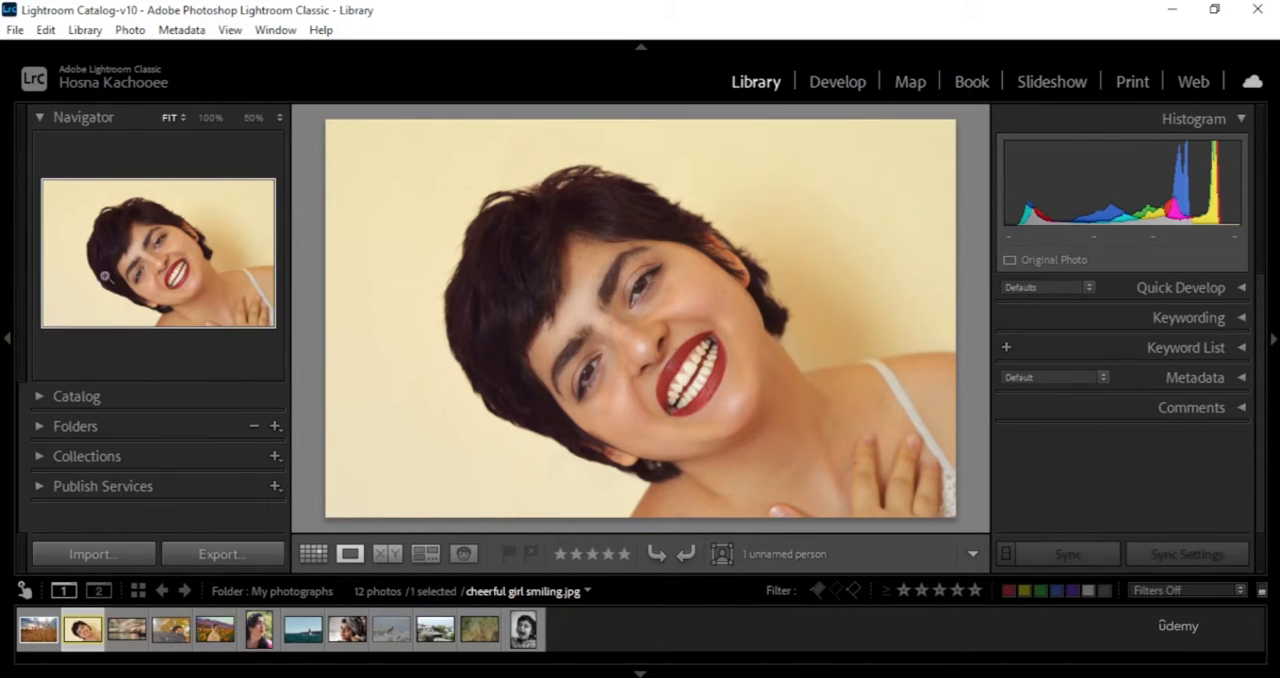
# - Zoom the smiling girl photo to 50%, check the available zoom ratios, and examine different areas of the image
pyautogui.click(156, 252)
pyautogui.click(160, 249)
pyautogui.click(158, 251)
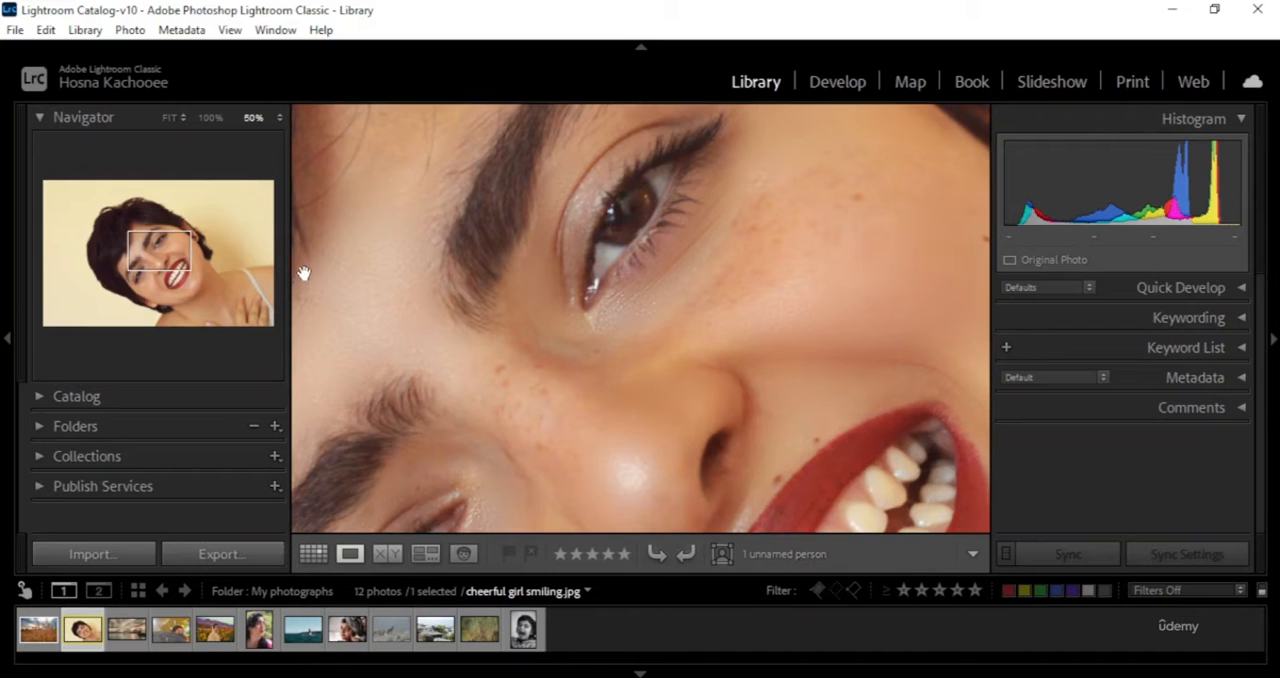
pyautogui.click(274, 117)
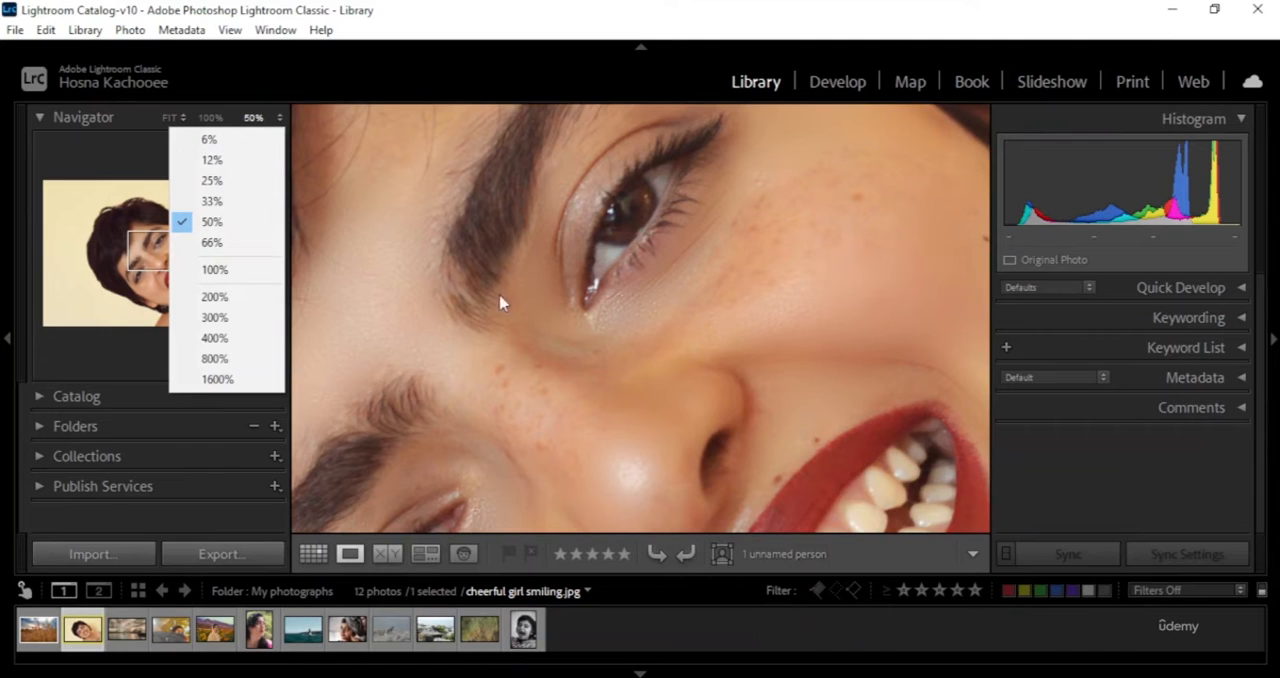
pyautogui.click(123, 172)
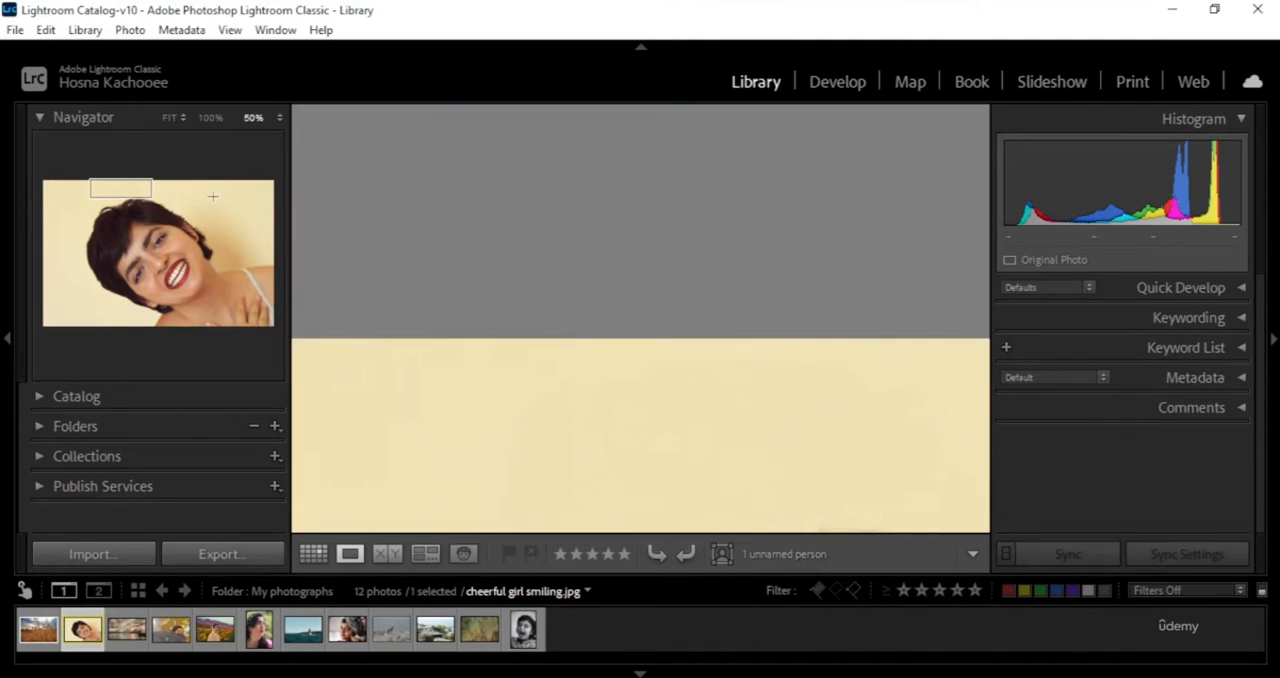
pyautogui.moveTo(126, 187); pyautogui.dragTo(142, 248)
# - View the smiling girl photo at Fill zoom and return it to Fit in Loupe view
pyautogui.click(175, 117)
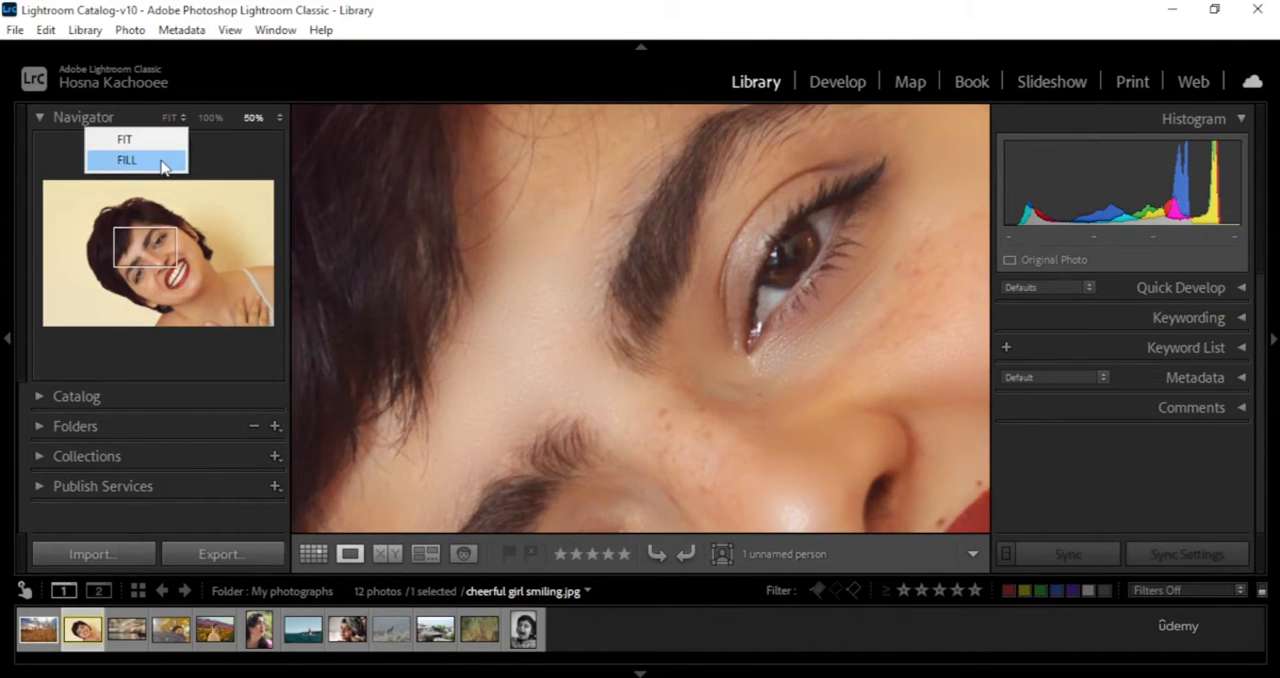
pyautogui.click(163, 161)
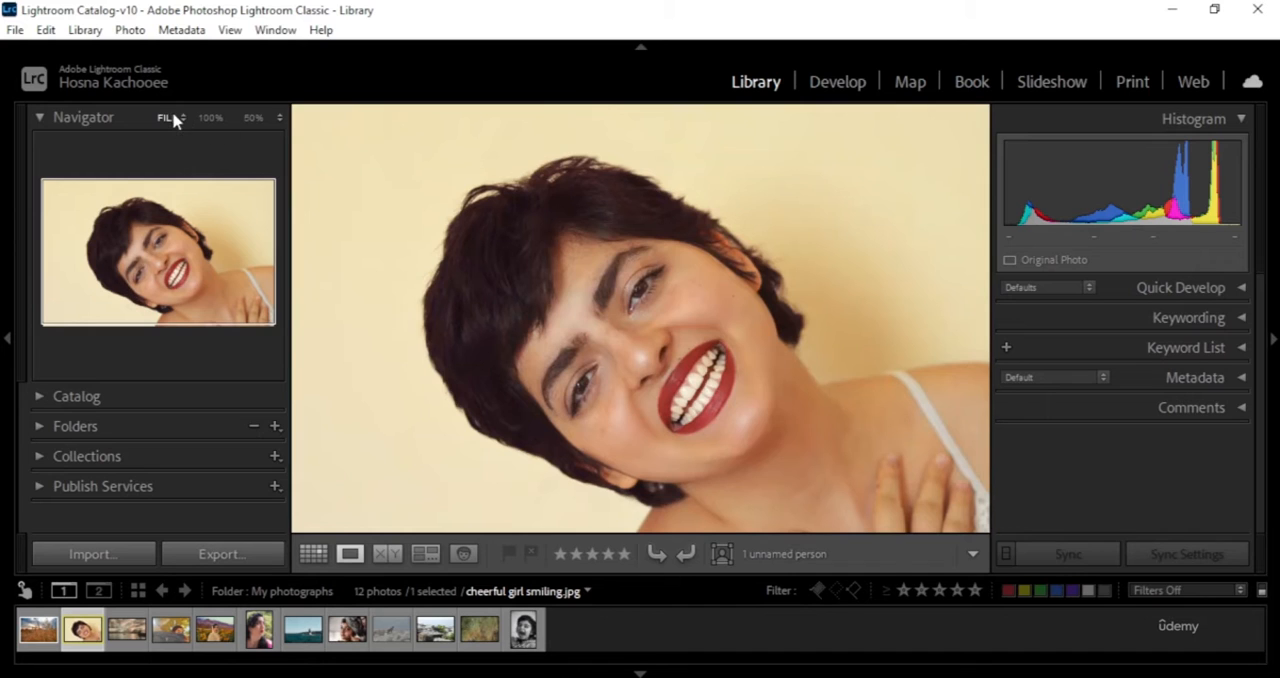
pyautogui.press('g')
pyautogui.click(183, 117)
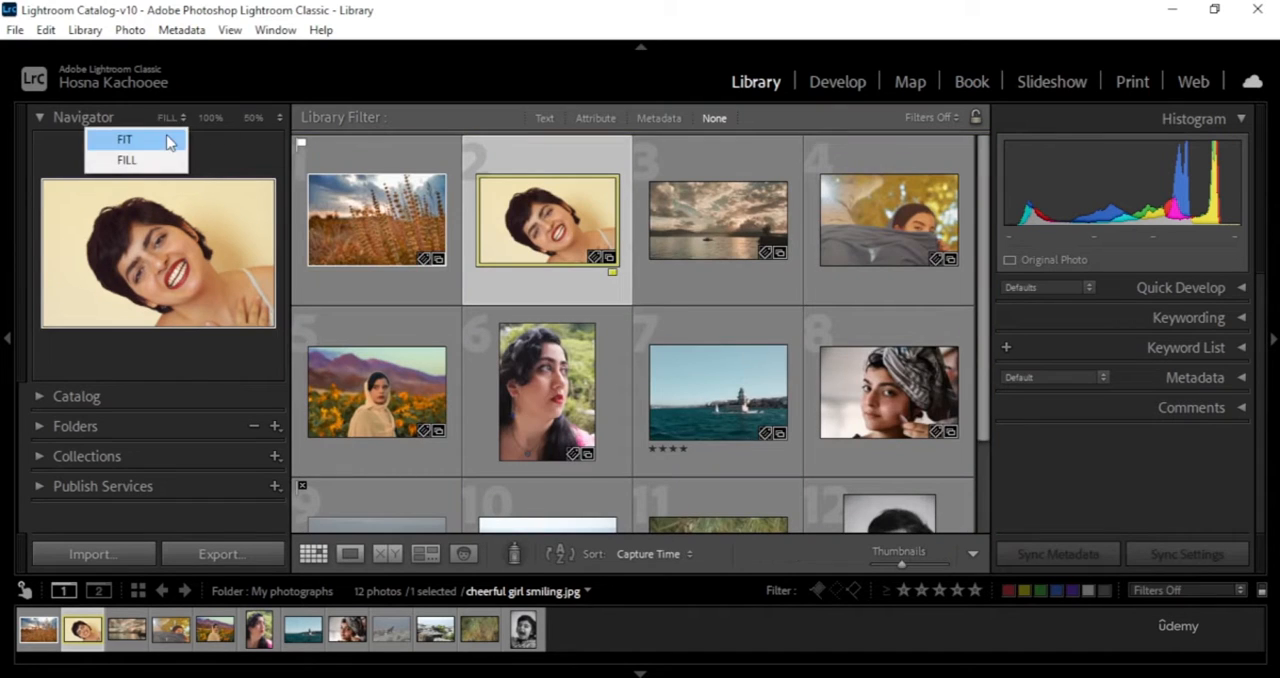
pyautogui.click(165, 137)
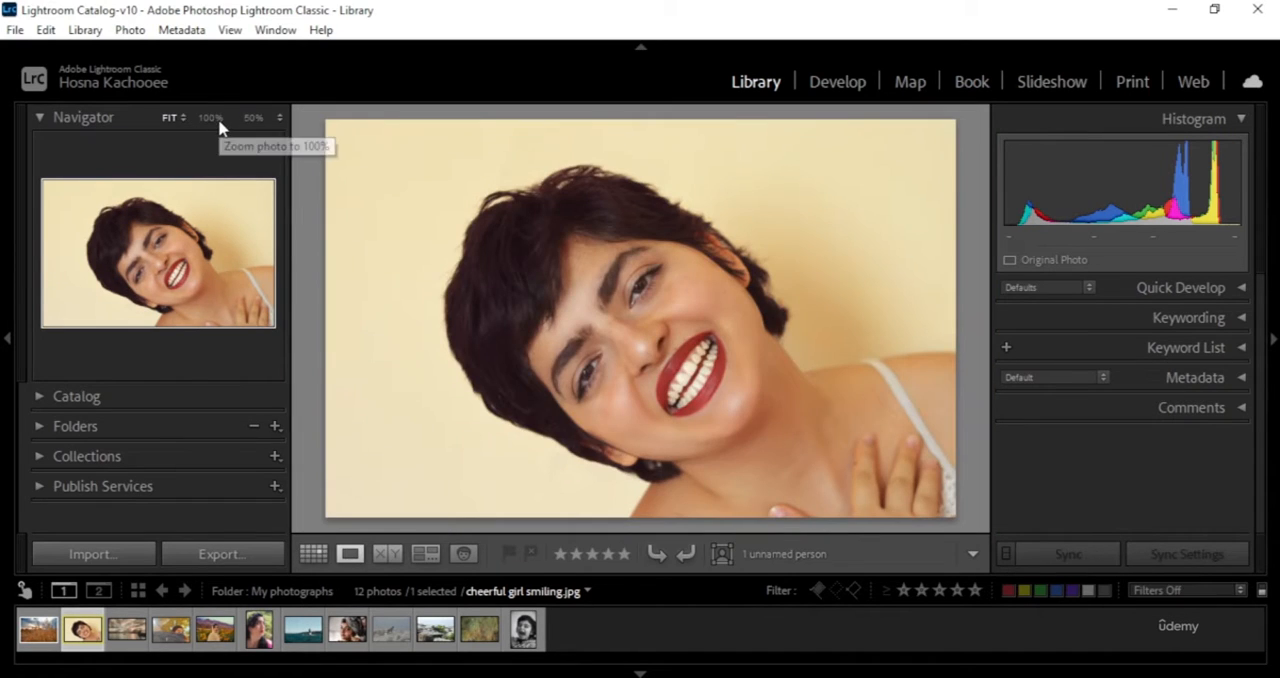
# - Inspect the eyes and mouth of the smiling girl at 100% zoom and return the photo to Fit
pyautogui.click(217, 122)
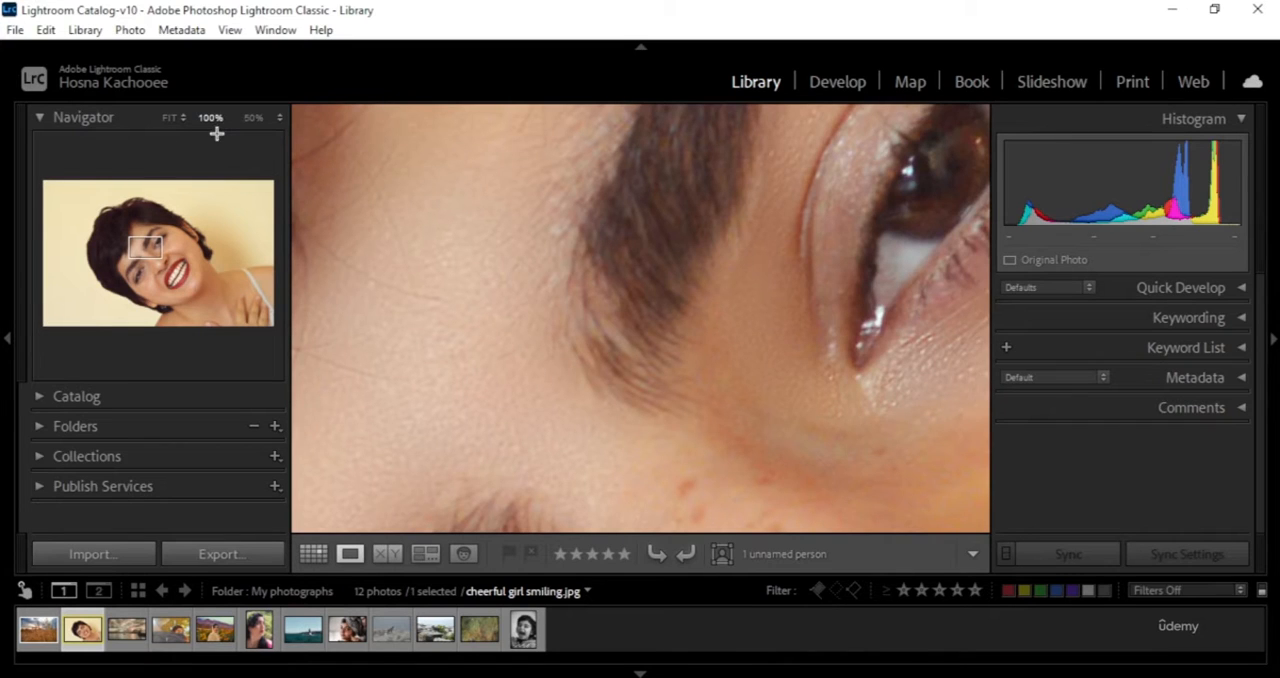
pyautogui.moveTo(162, 234); pyautogui.dragTo(132, 270)
pyautogui.click(182, 267)
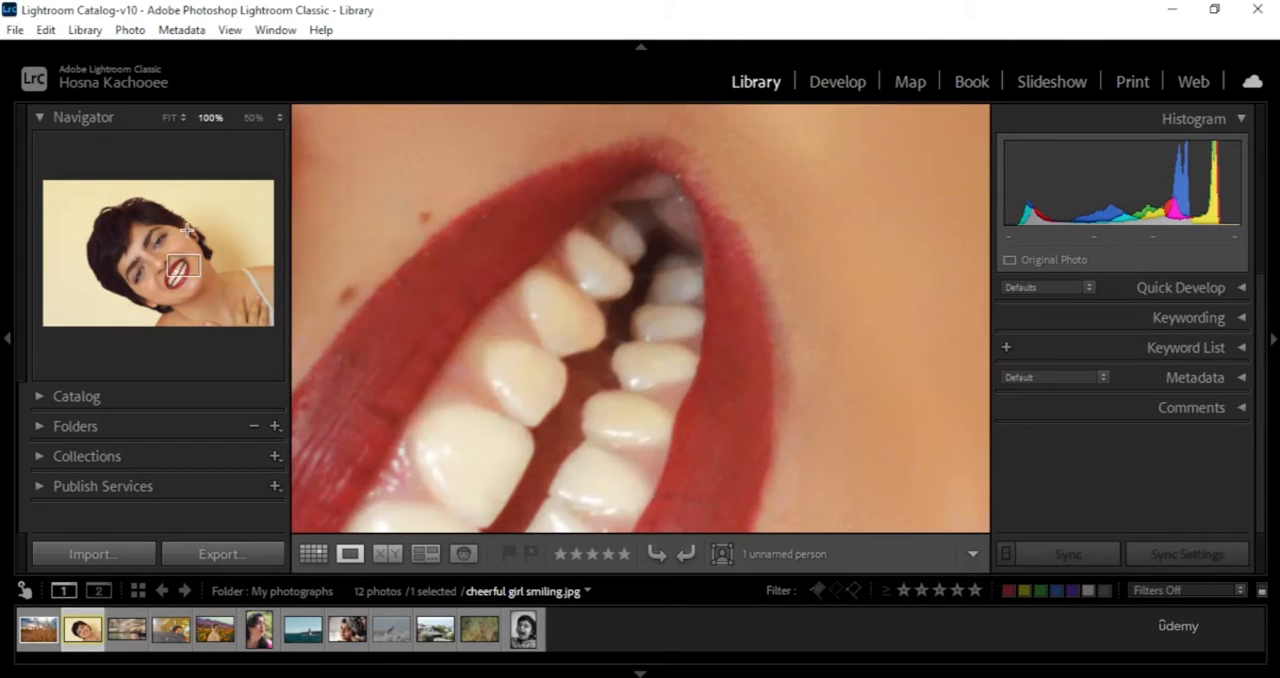
pyautogui.click(175, 116)
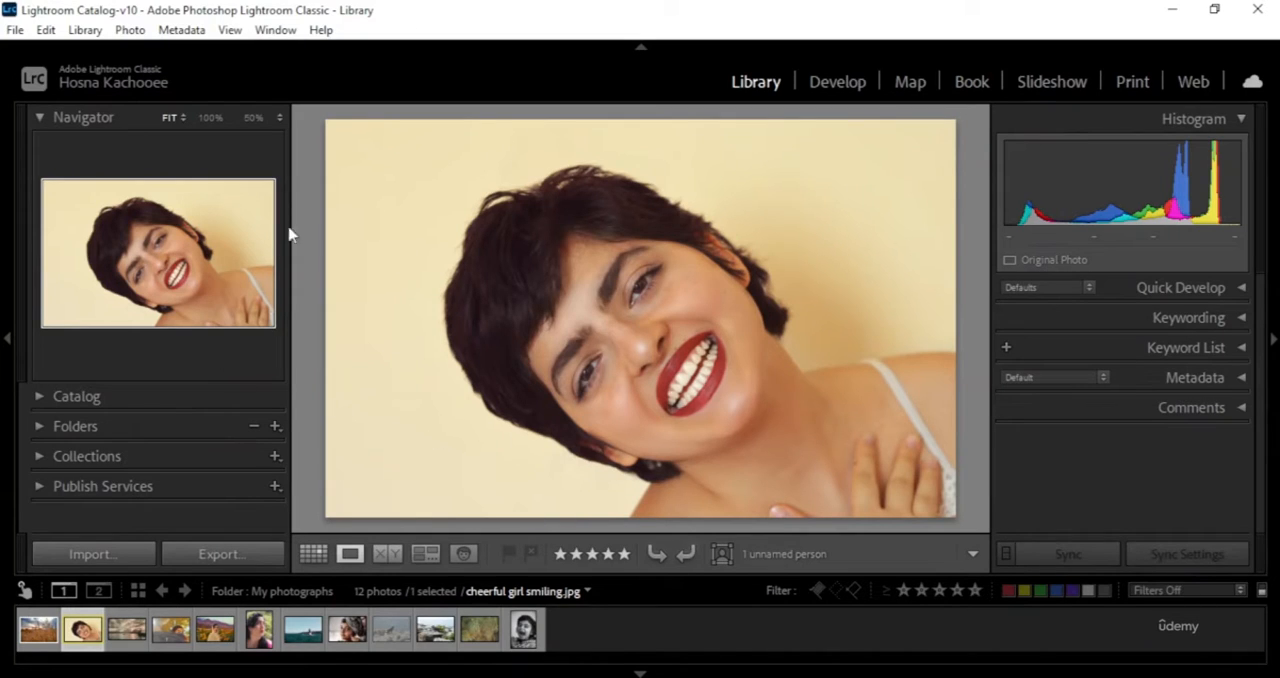
# - Collapse the Navigator and display the library photos in Grid view
pyautogui.click(40, 118)
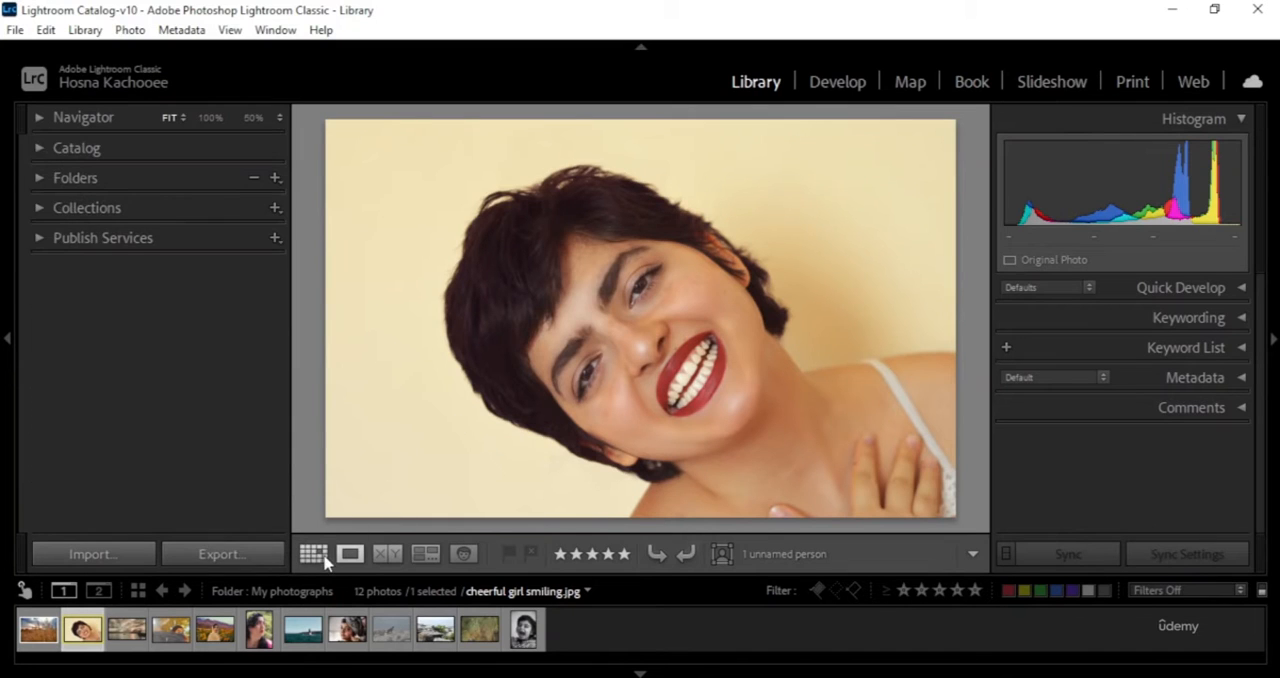
pyautogui.click(313, 554)
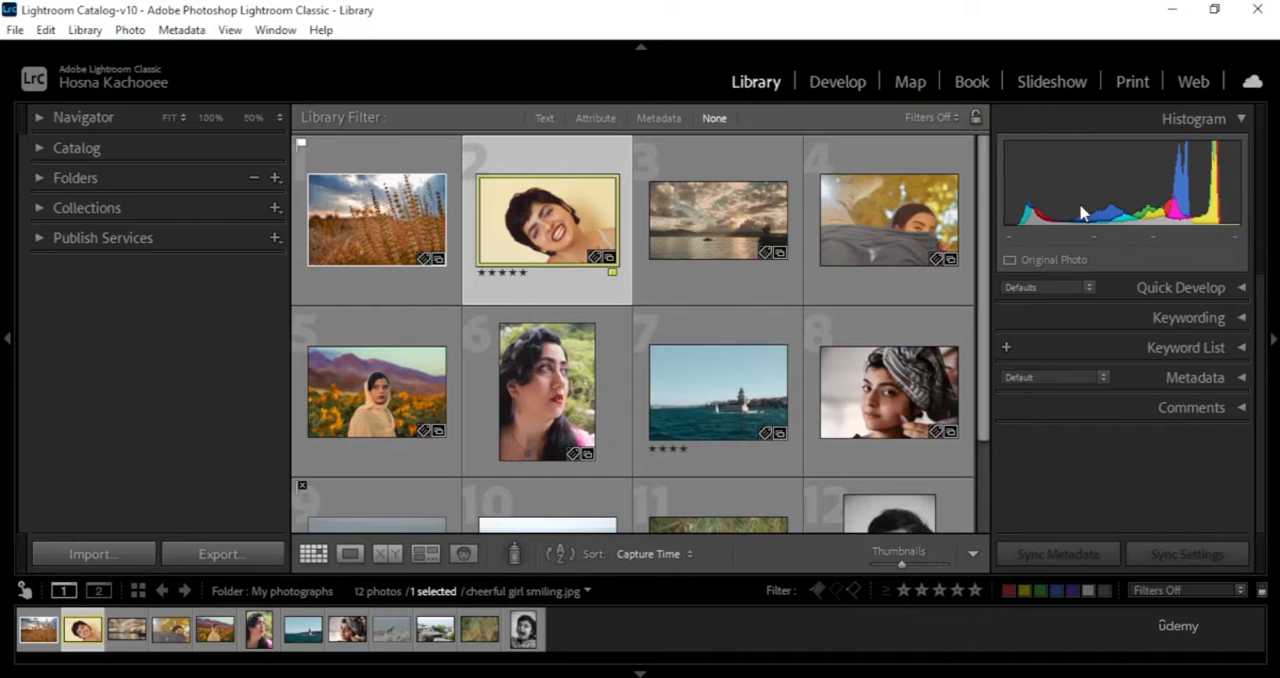
# - Compare the histograms of the woman among autumn leaves, the long-haired woman's portrait and the woman in the headscarf
pyautogui.click(914, 238)
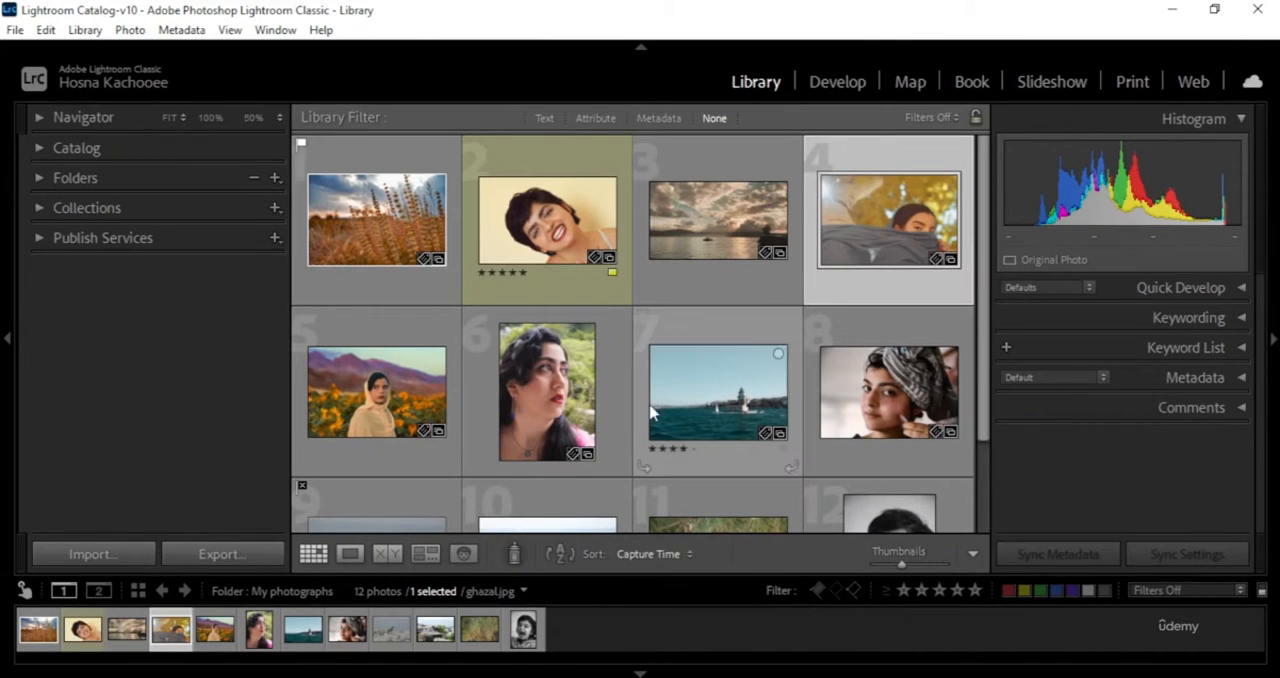
pyautogui.click(560, 427)
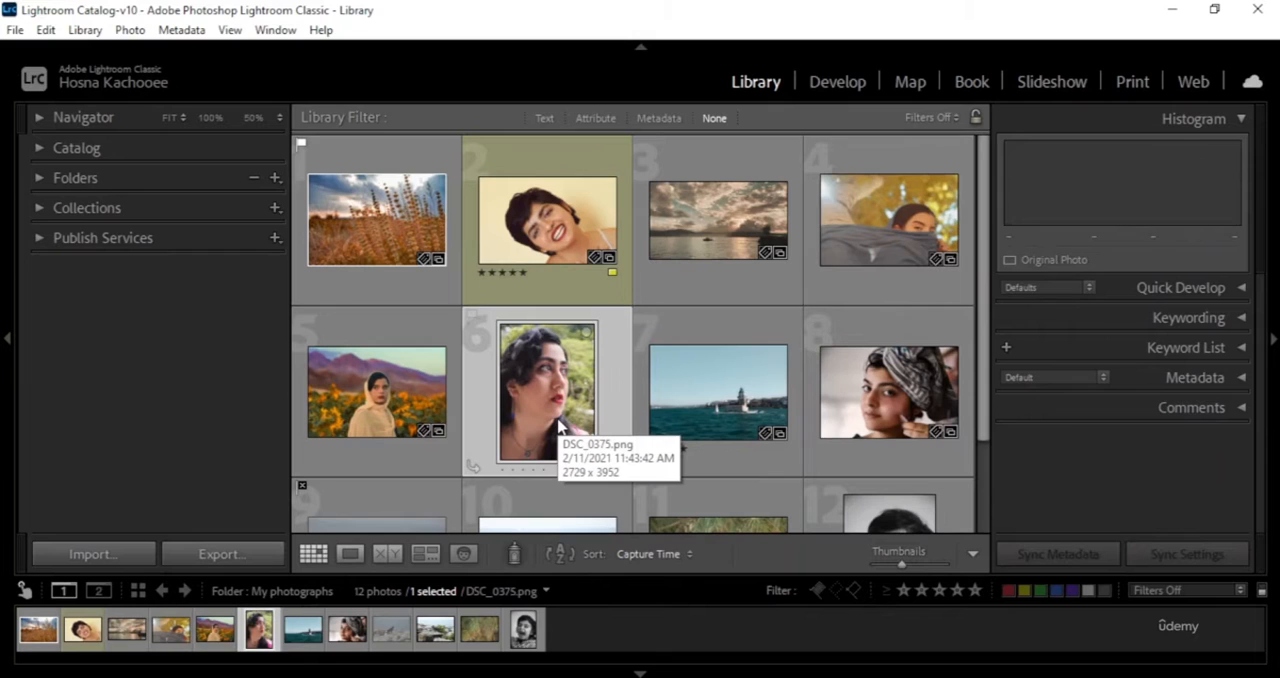
pyautogui.click(880, 240)
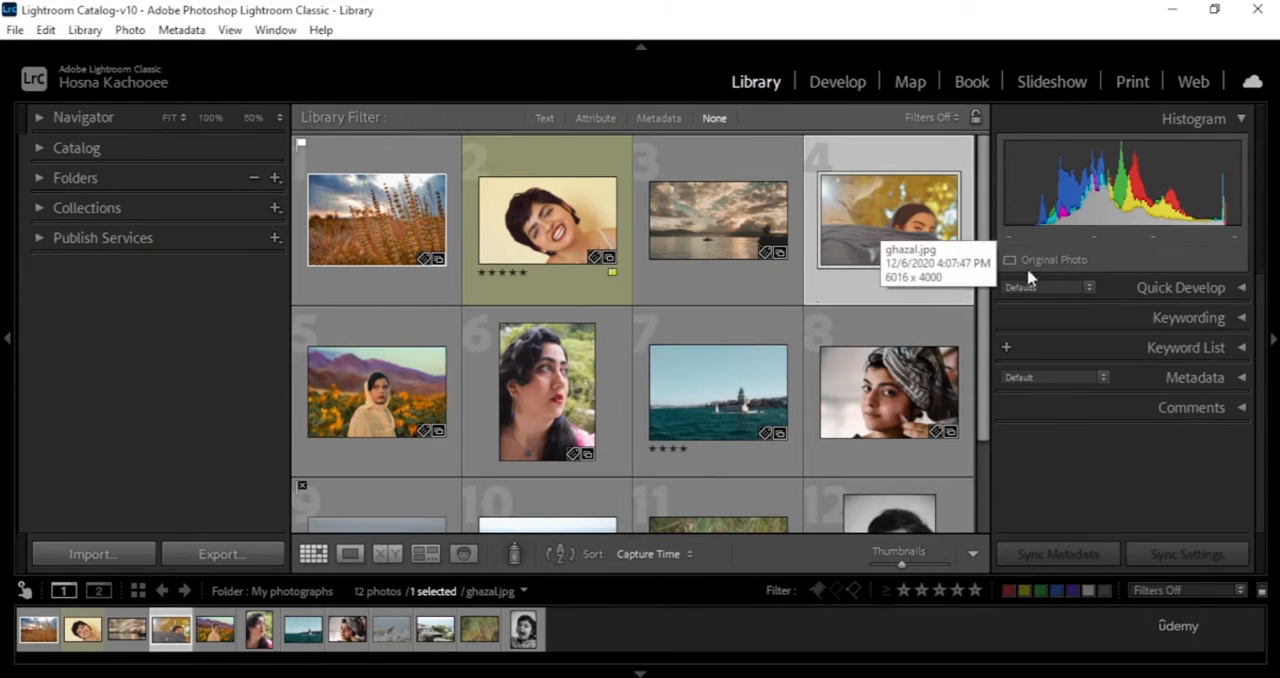
pyautogui.click(887, 395)
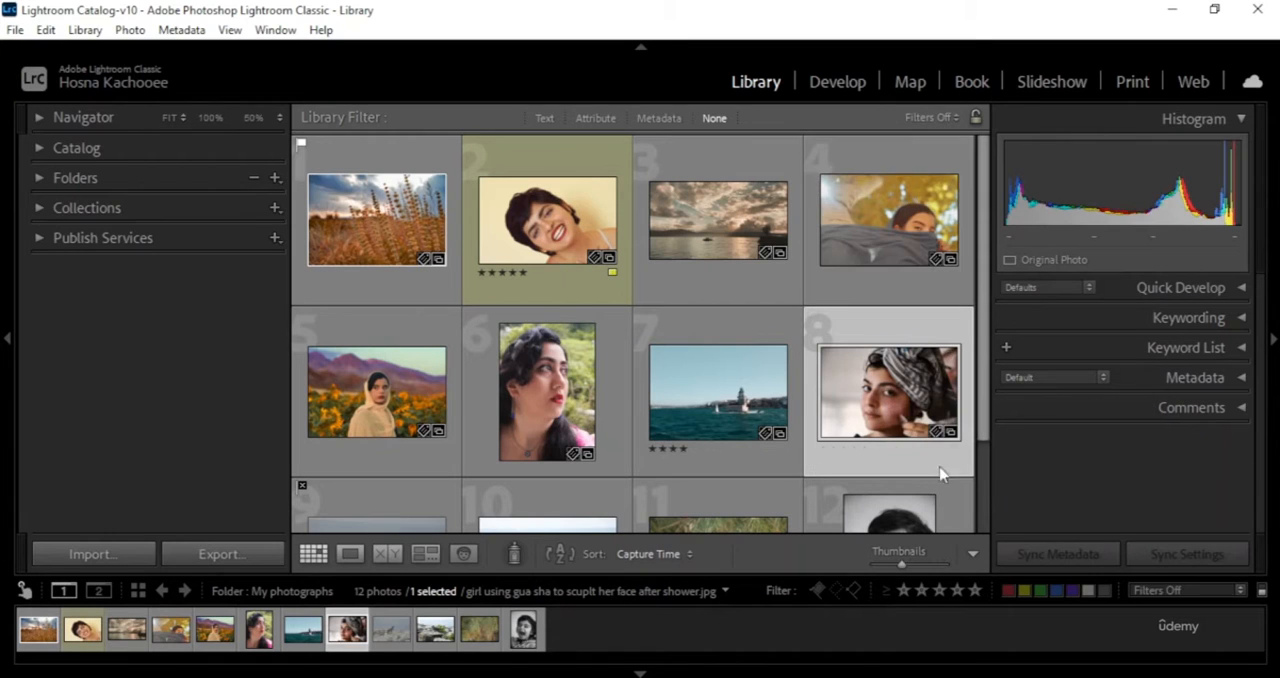
pyautogui.moveTo(905, 410)
# - Collapse the Histogram and expand the Quick Develop settings
pyautogui.click(1241, 120)
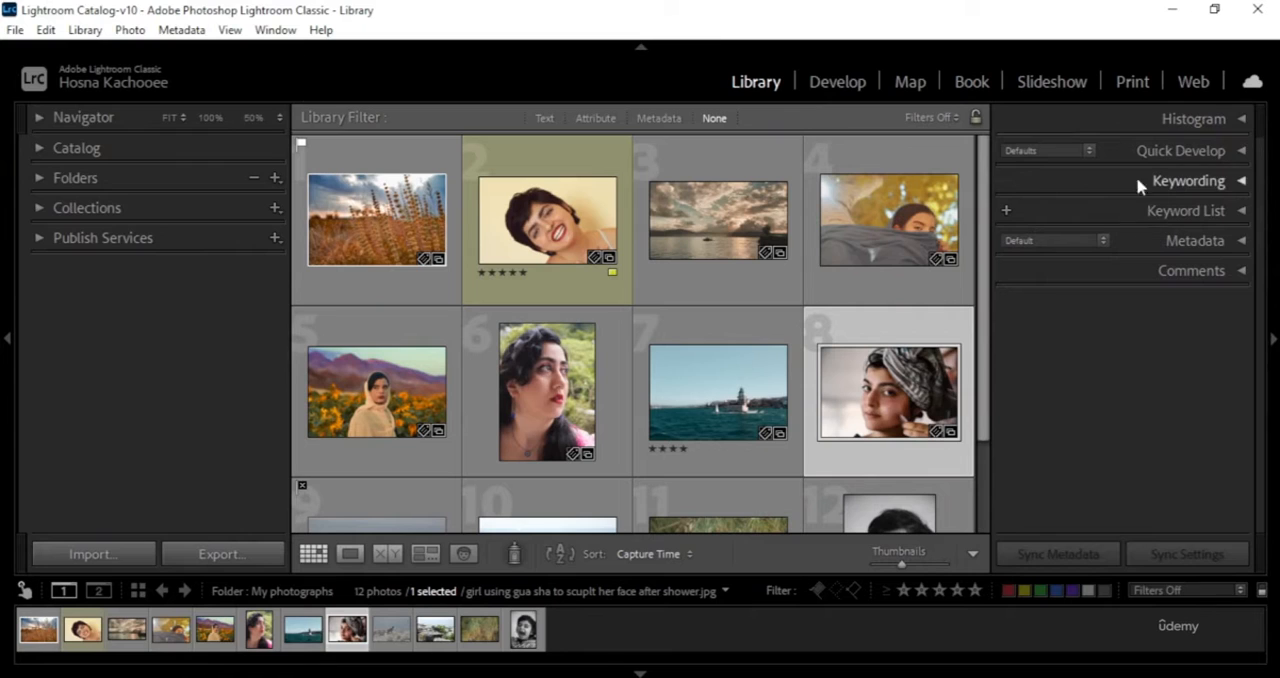
pyautogui.click(1242, 151)
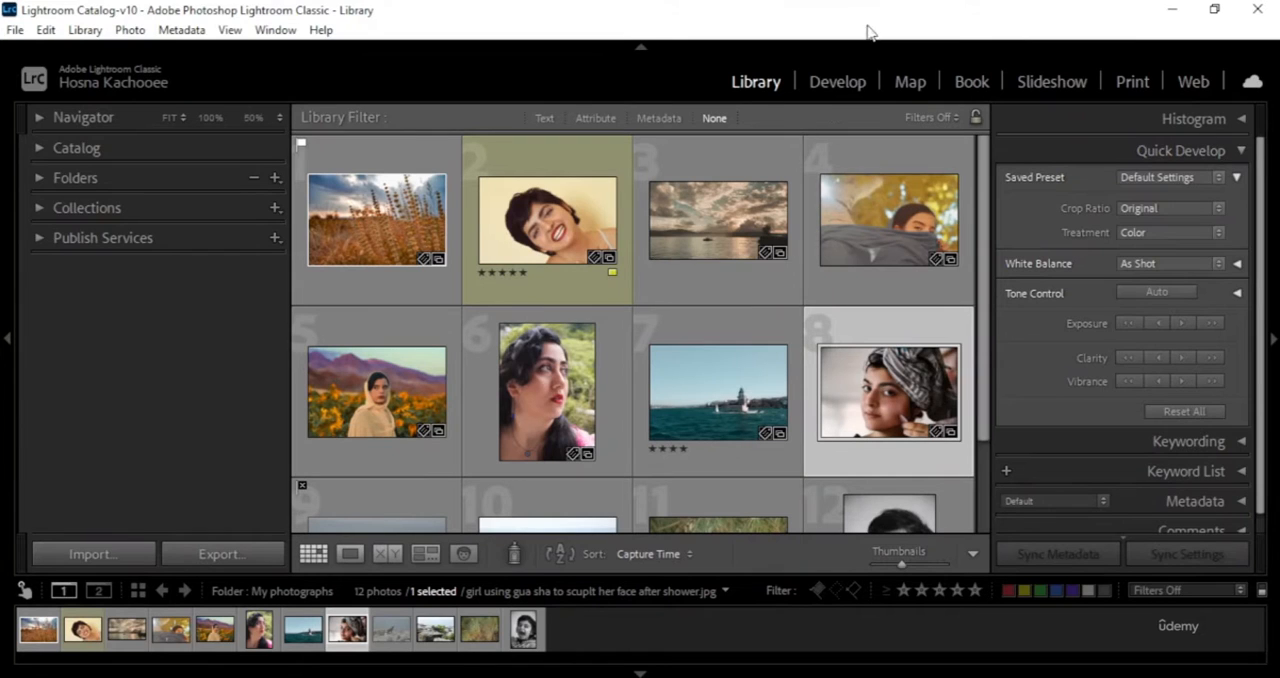
# - Review the saved presets, including the B&W group, and the treatment choices in Quick Develop without applying any
pyautogui.click(1216, 177)
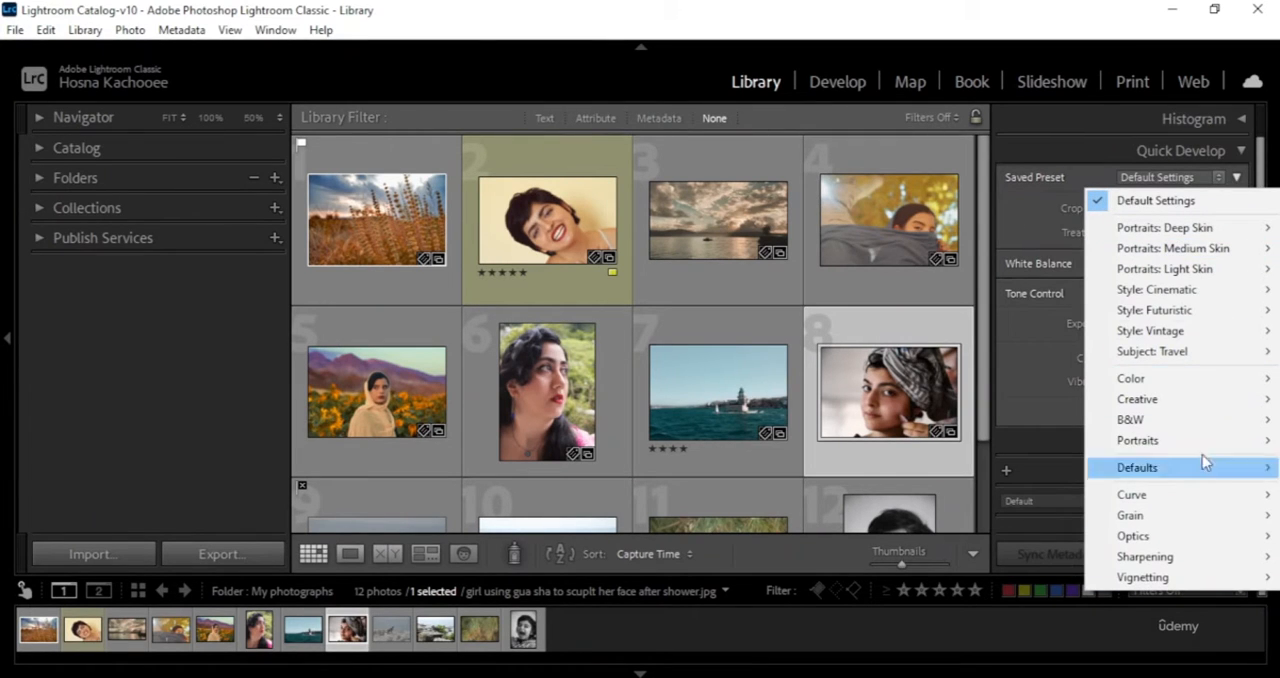
pyautogui.moveTo(1190, 427)
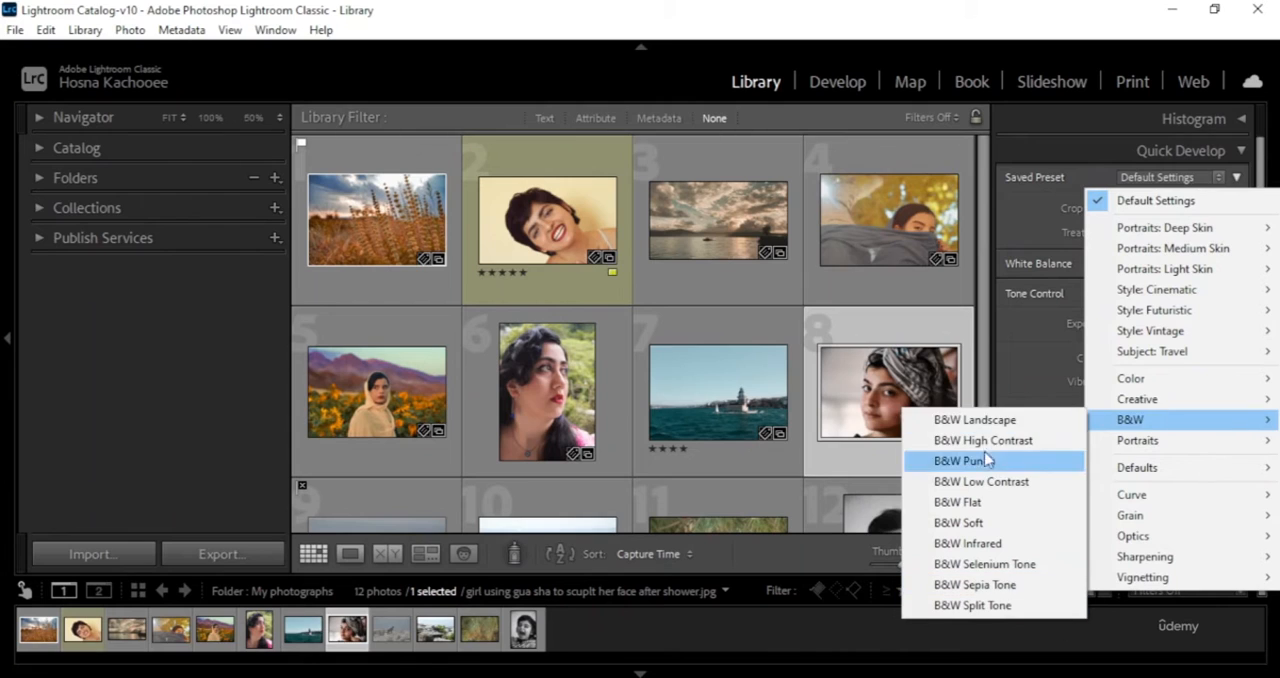
pyautogui.click(1031, 207)
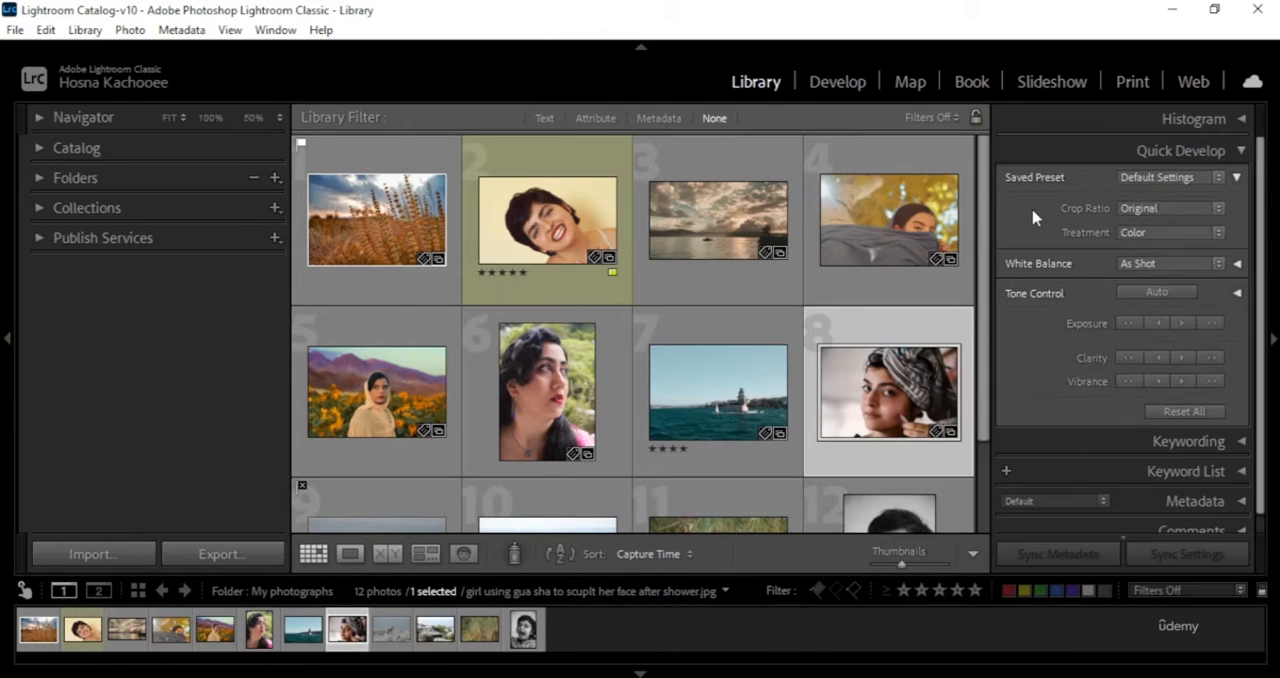
pyautogui.click(1218, 232)
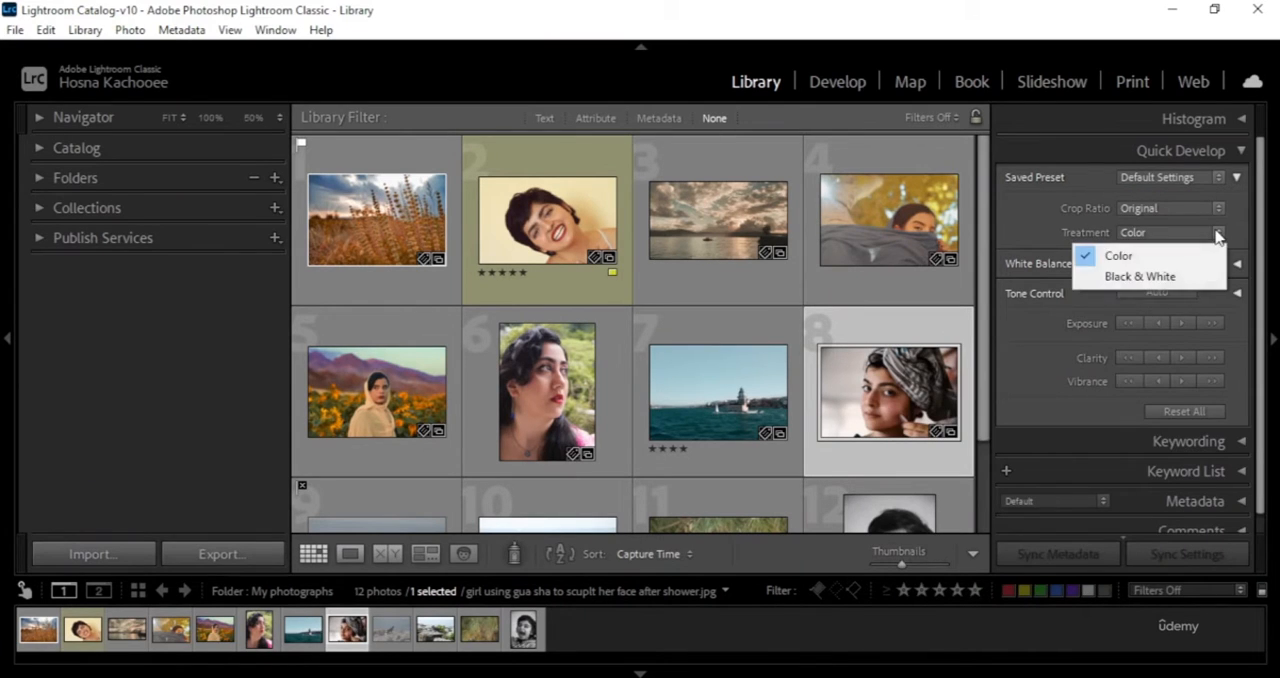
pyautogui.click(1028, 225)
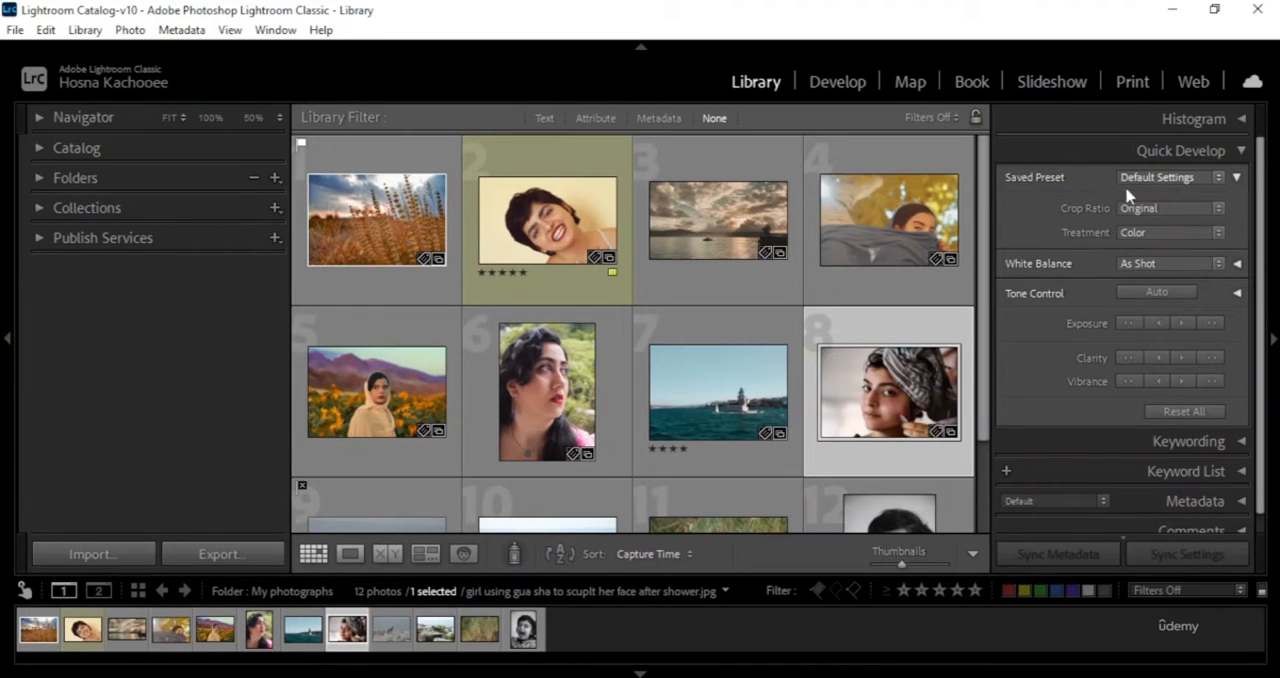
# - Select the wheat field photo afternoon.jpeg and review its white balance choices without changing them
pyautogui.click(355, 205)
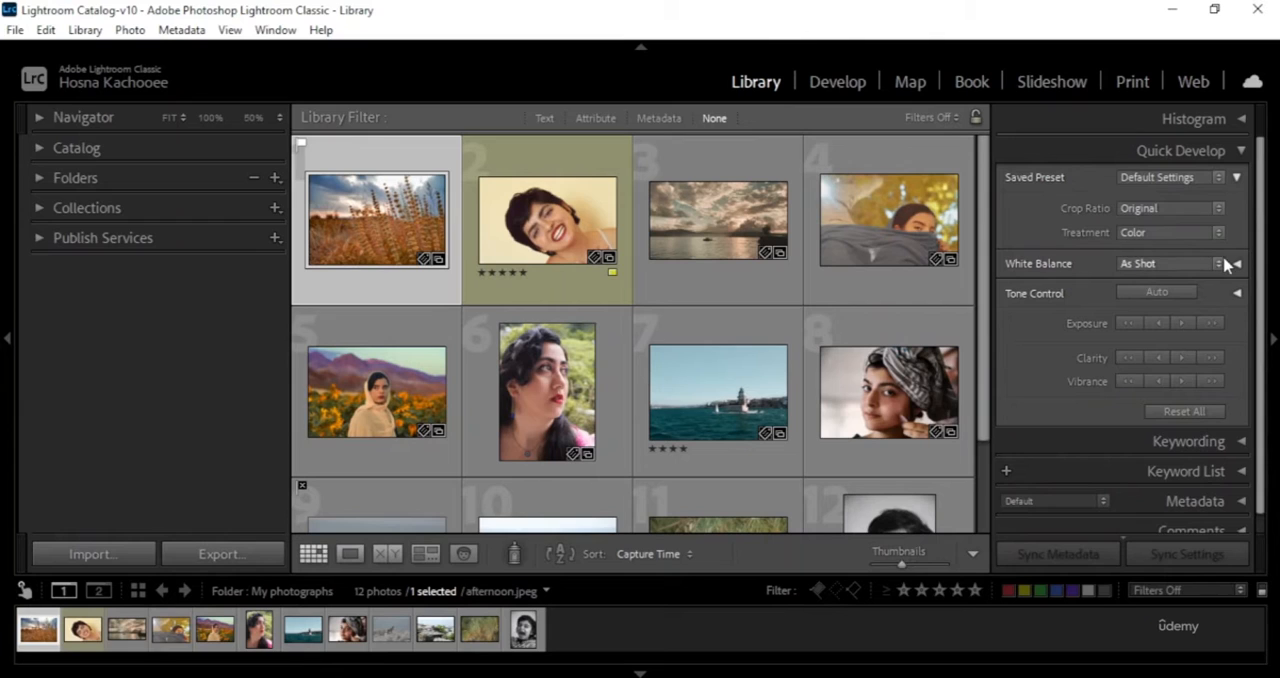
pyautogui.click(1218, 264)
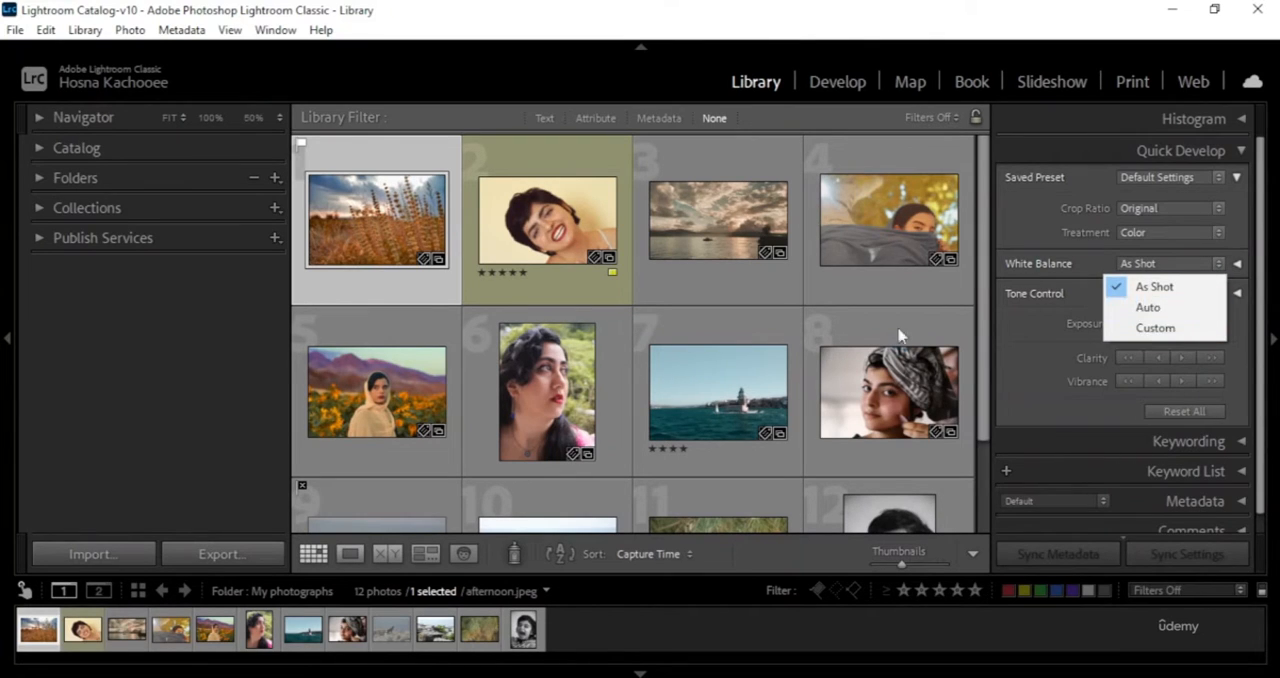
pyautogui.click(1043, 233)
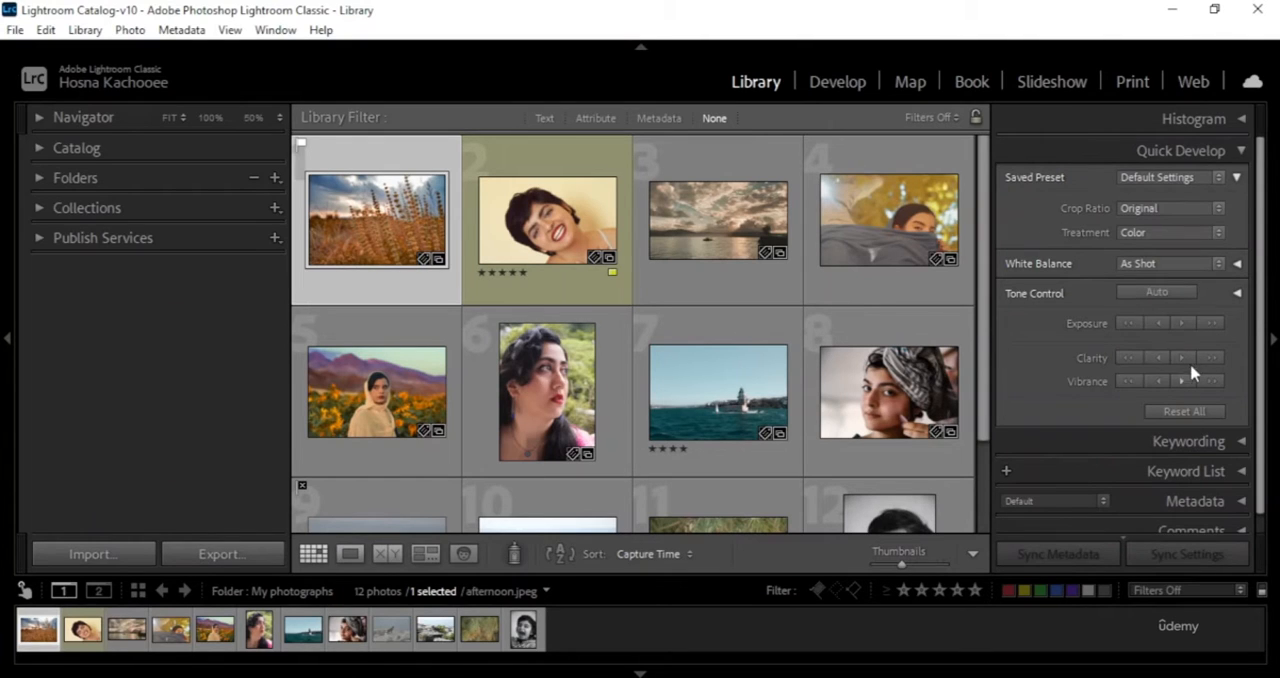
# - Try lowering and raising the exposure of the wheat field photo in 1-stop increments, and undo these exposure changes
pyautogui.click(1135, 330)
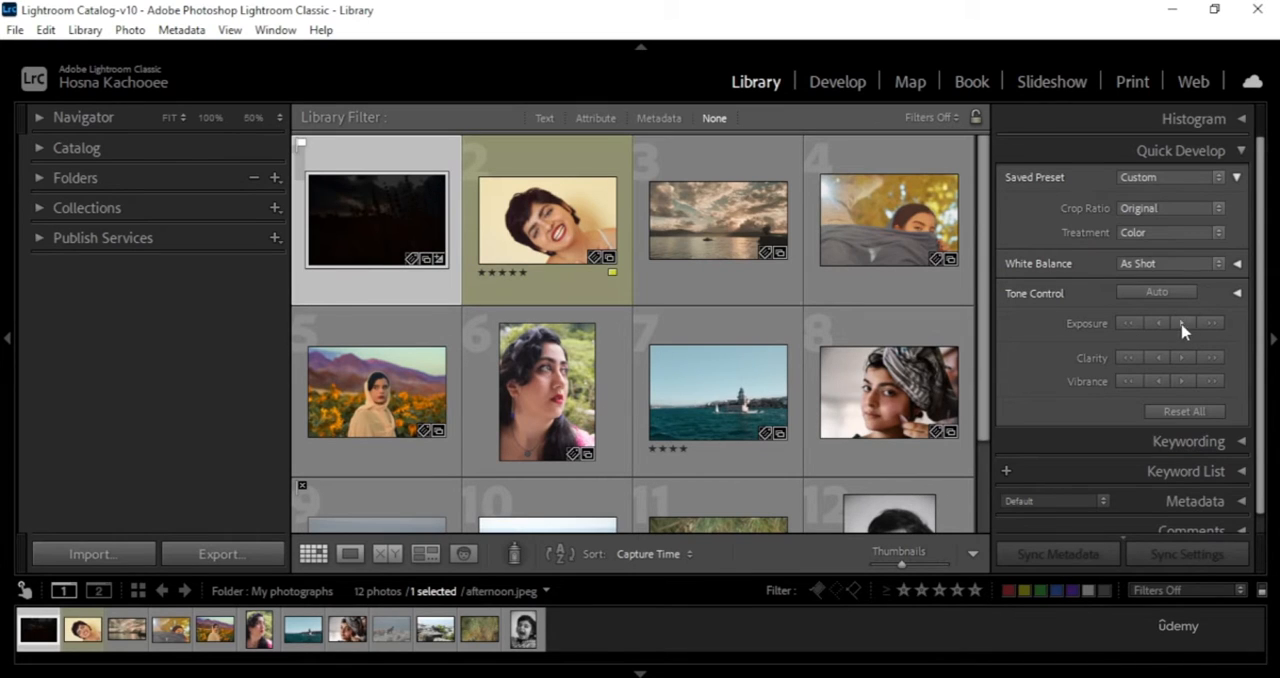
pyautogui.click(1211, 324)
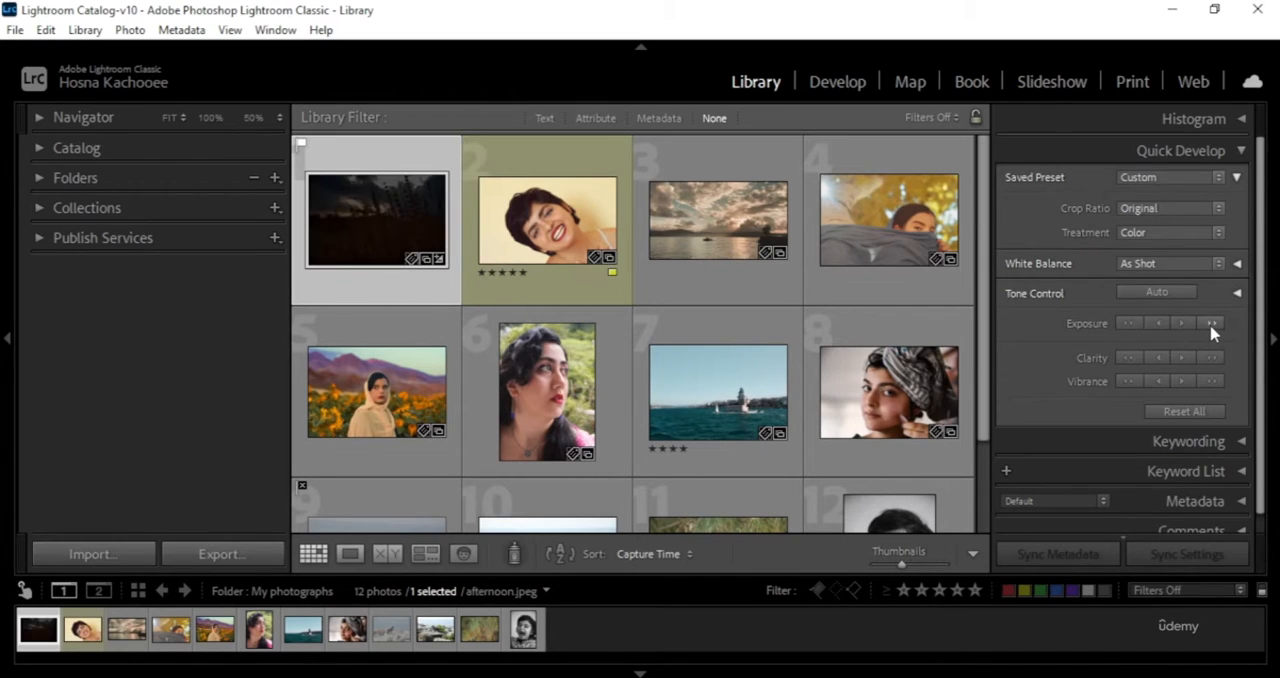
pyautogui.hotkey('ctrl', 'z')
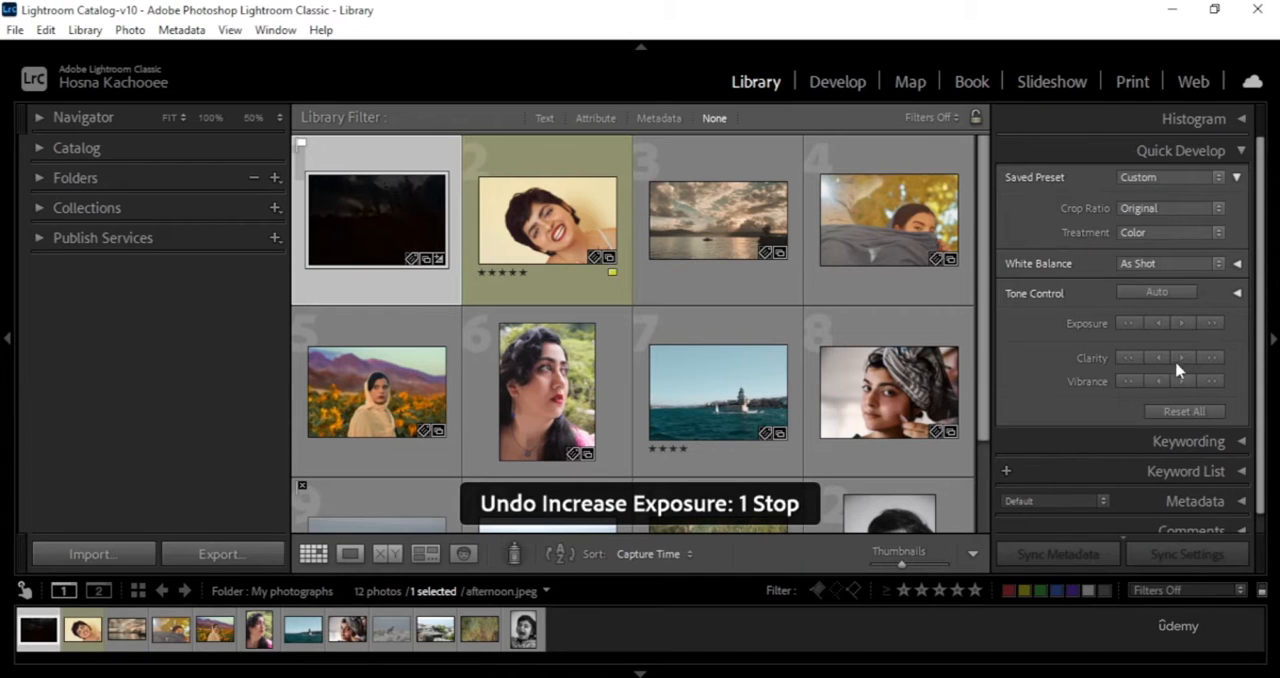
pyautogui.hotkey('ctrl', 'z')
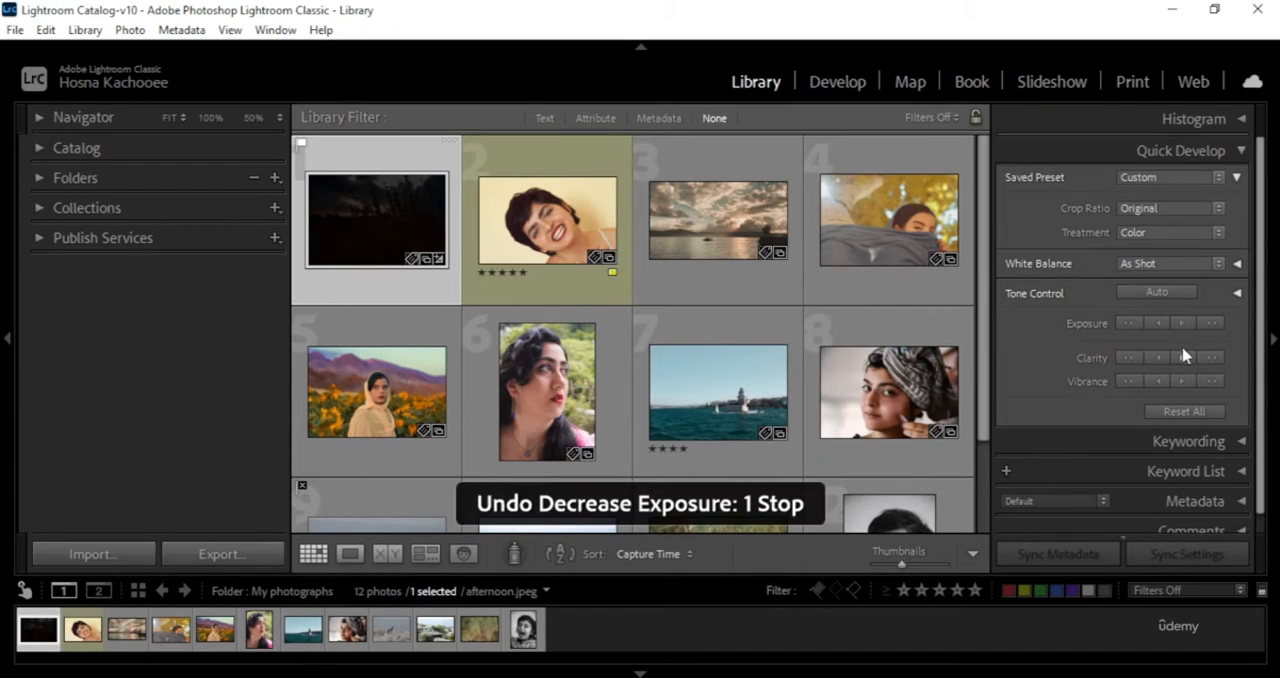
pyautogui.hotkey('ctrl', 'z')
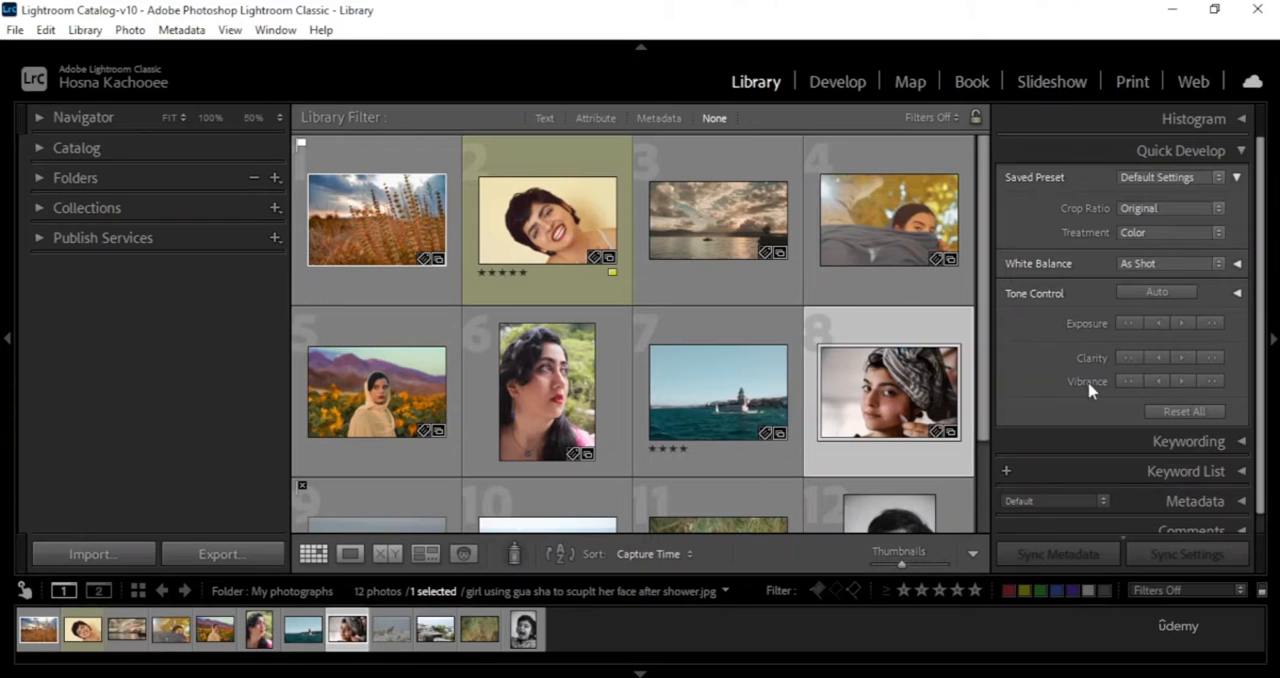
# - Try automatic tone on the photo of the woman in the headscarf and reset all its adjustments
pyautogui.click(1157, 293)
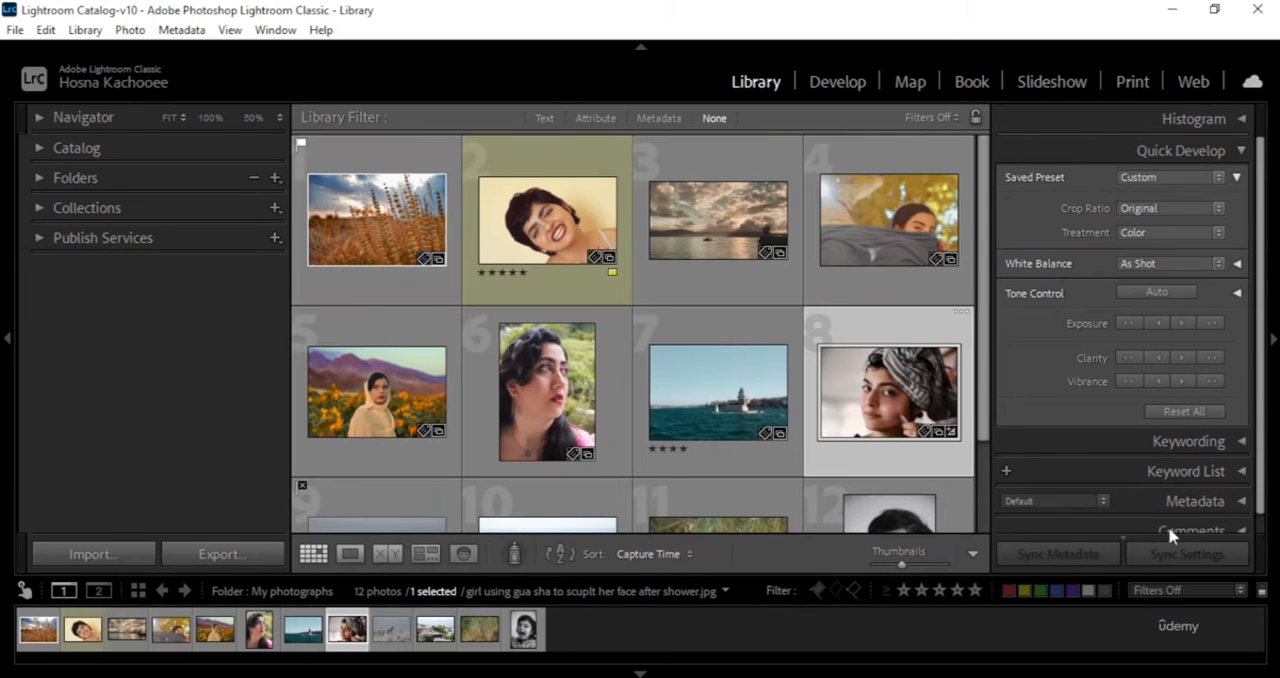
pyautogui.click(1184, 411)
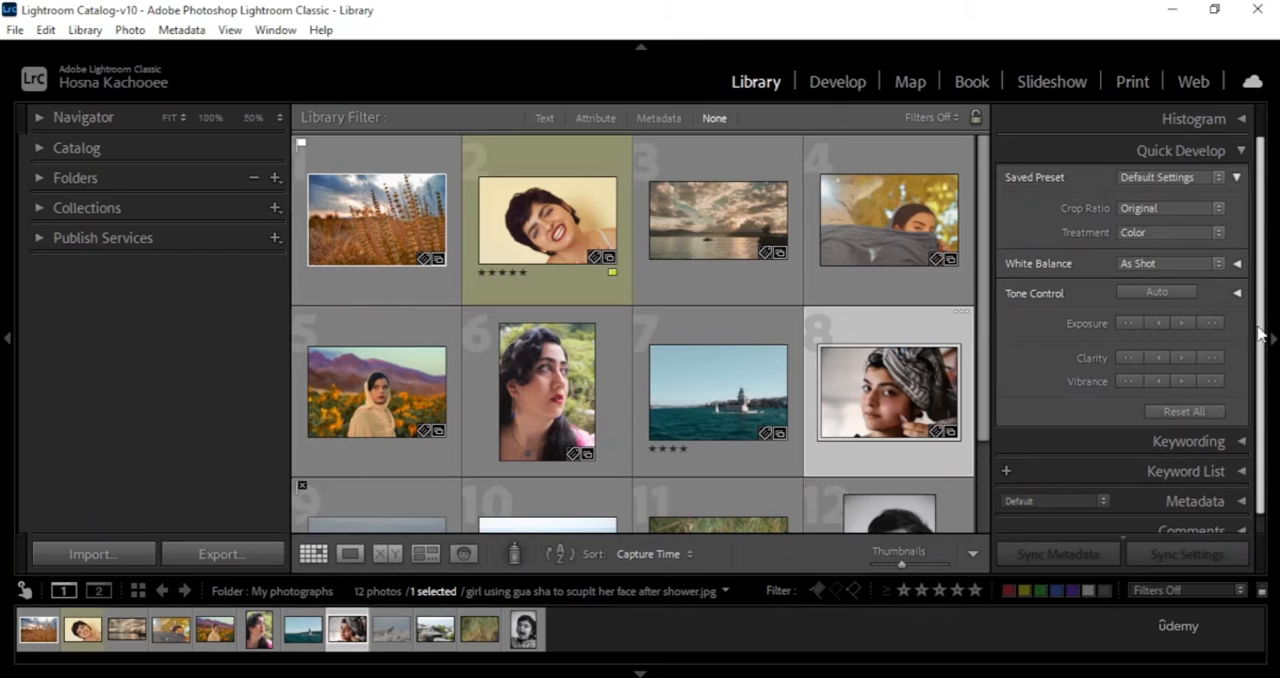
# - Expand the full set of Tone Control adjustments and collapse the Saved Preset options in Quick Develop
pyautogui.click(1237, 293)
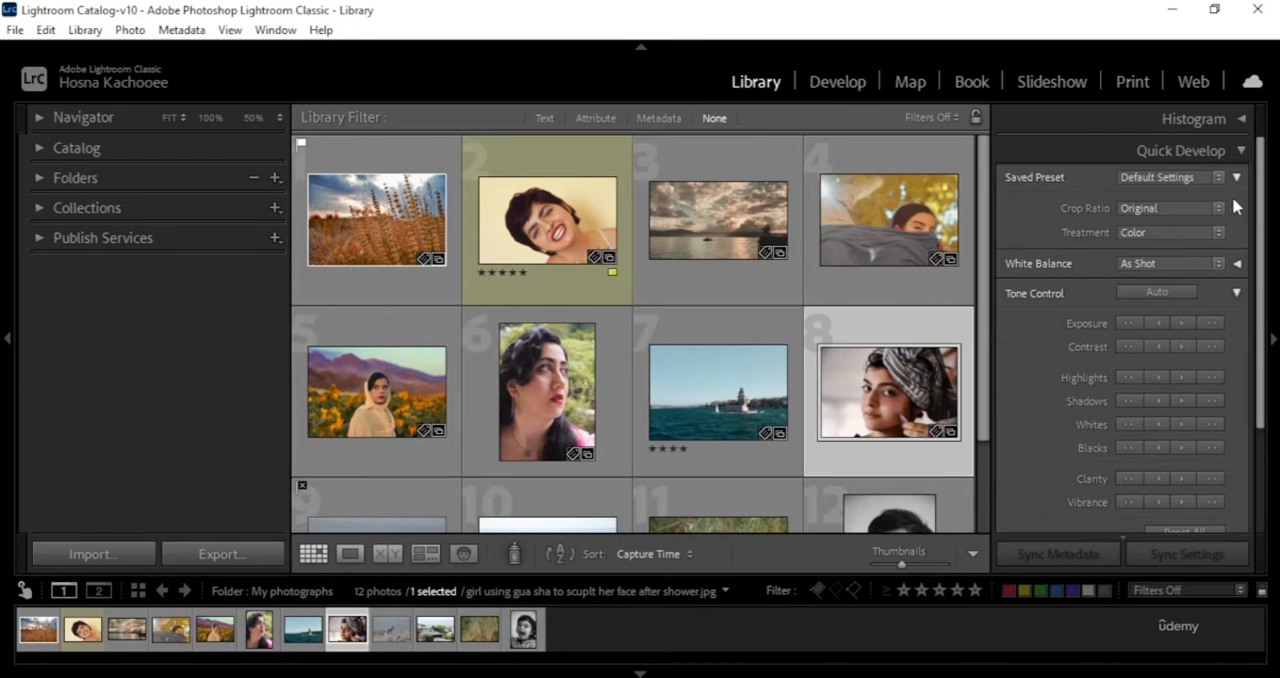
pyautogui.click(1237, 177)
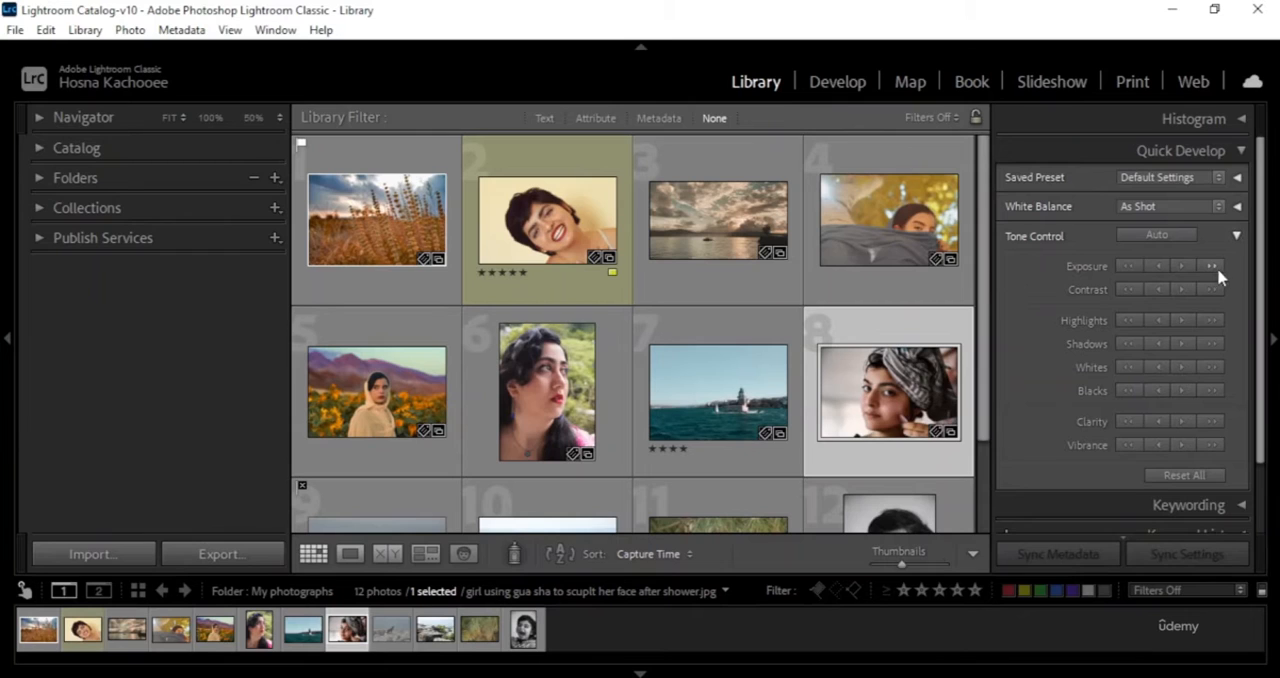
# - Compare the short and full sets of Tone Control adjustments, leaving the full set expanded
pyautogui.click(1237, 238)
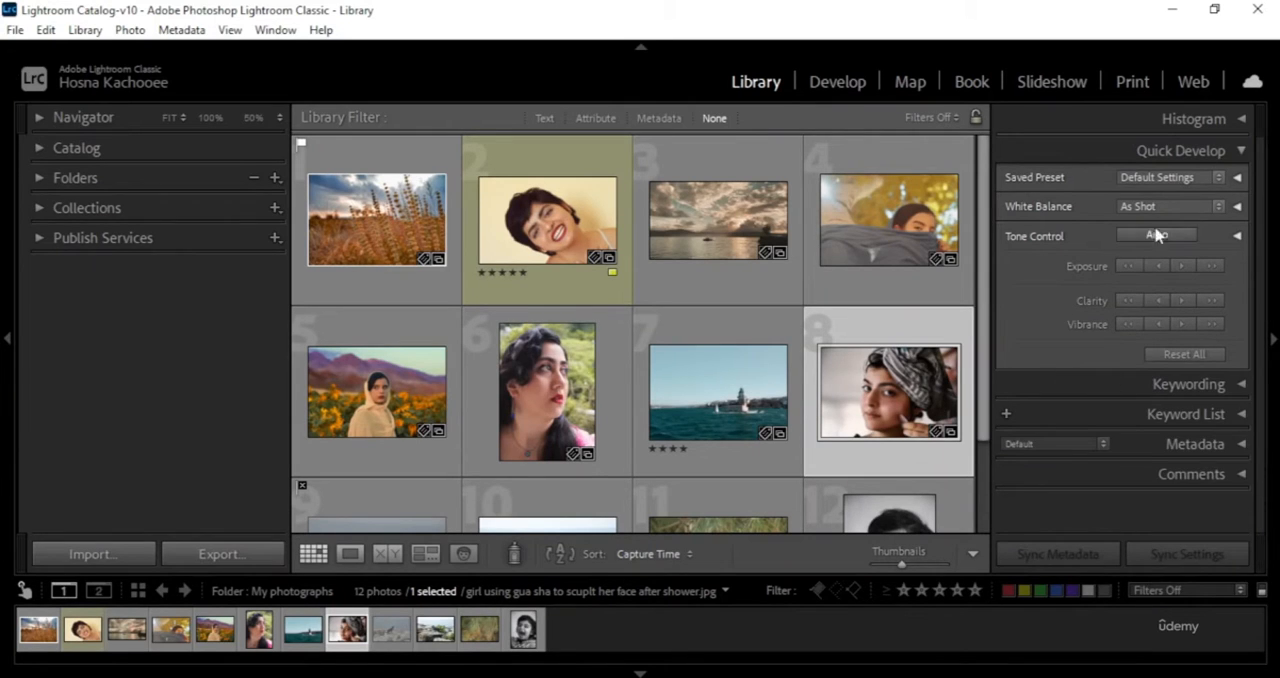
pyautogui.click(1237, 237)
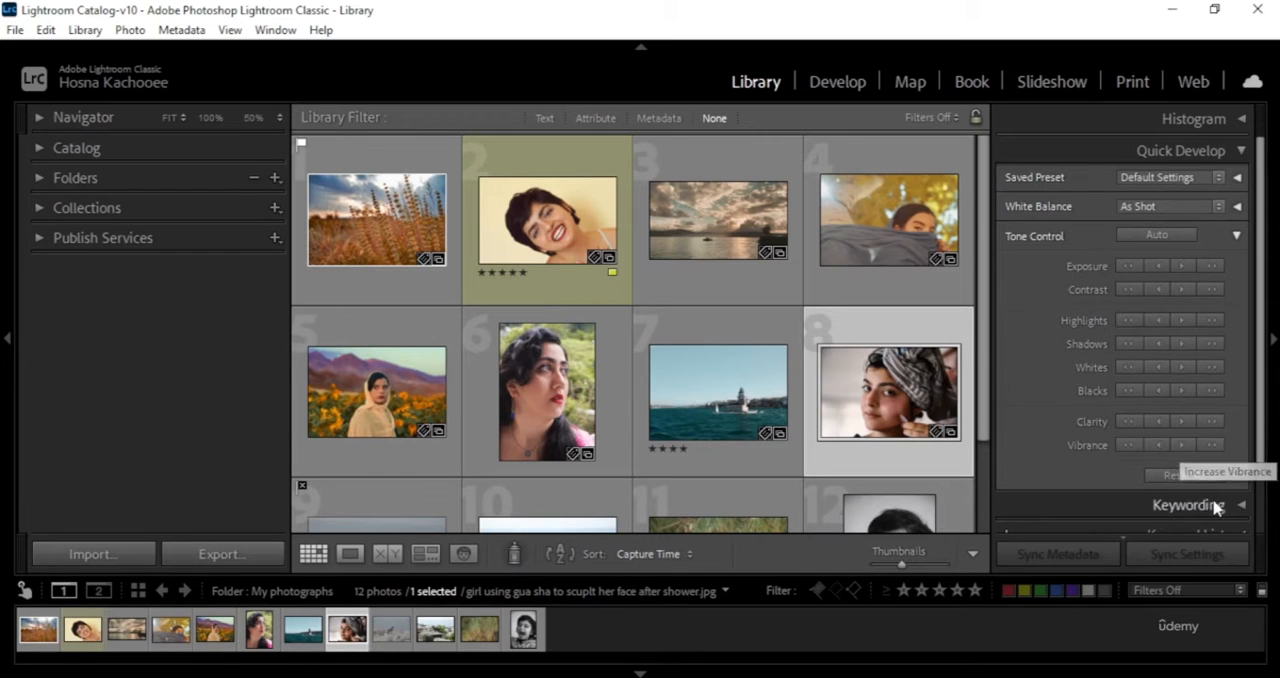
# - Expand Keywording and add the keyword smile and the suggested keyword whites to the photo of the woman in the headscarf
pyautogui.scroll(-2, 1239, 378)
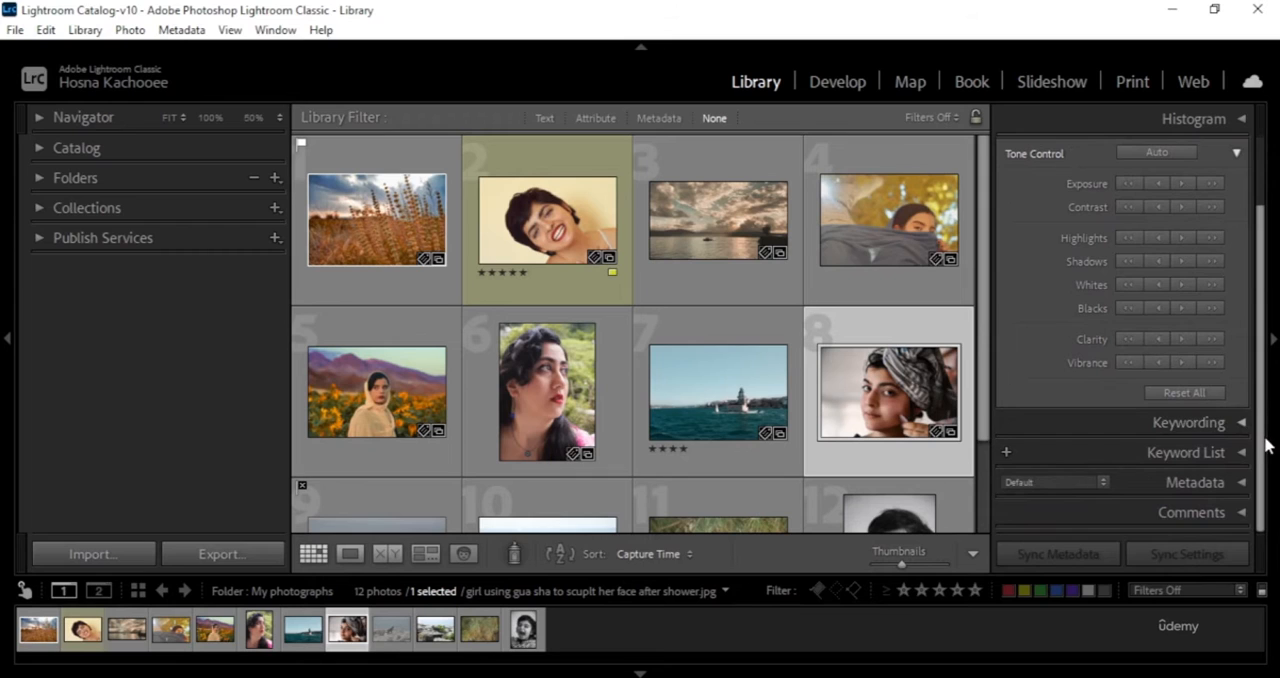
pyautogui.click(1244, 426)
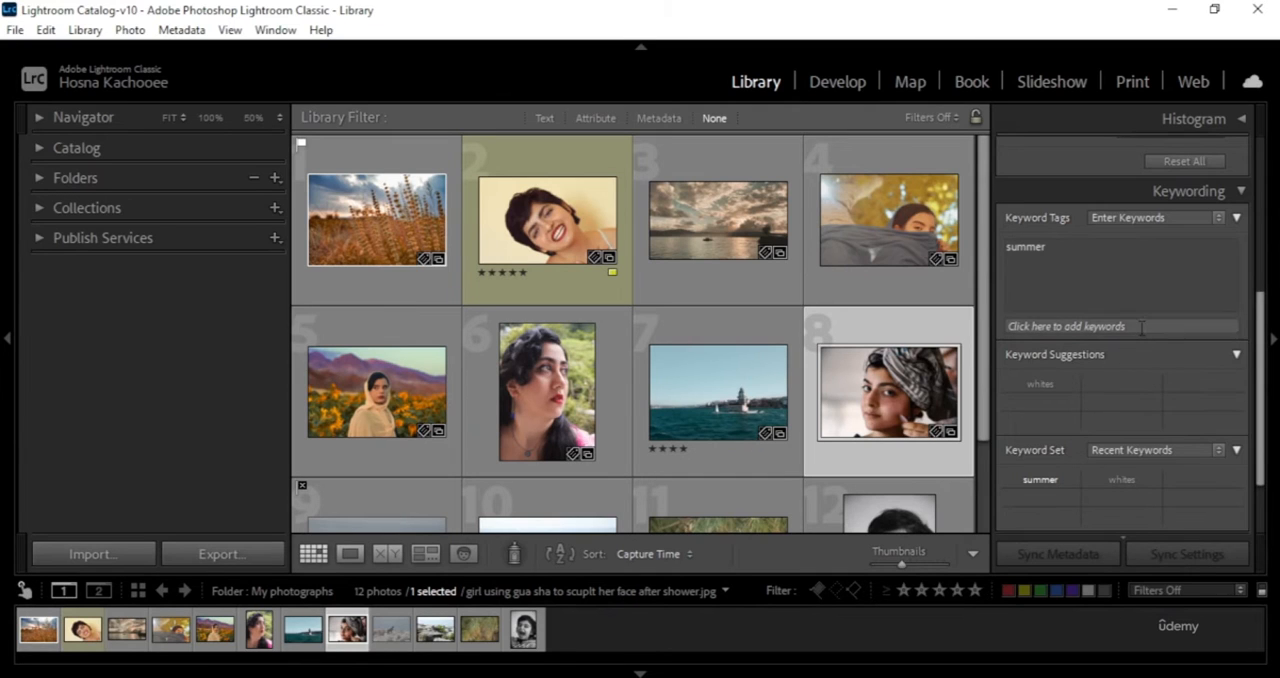
pyautogui.click(1062, 326)
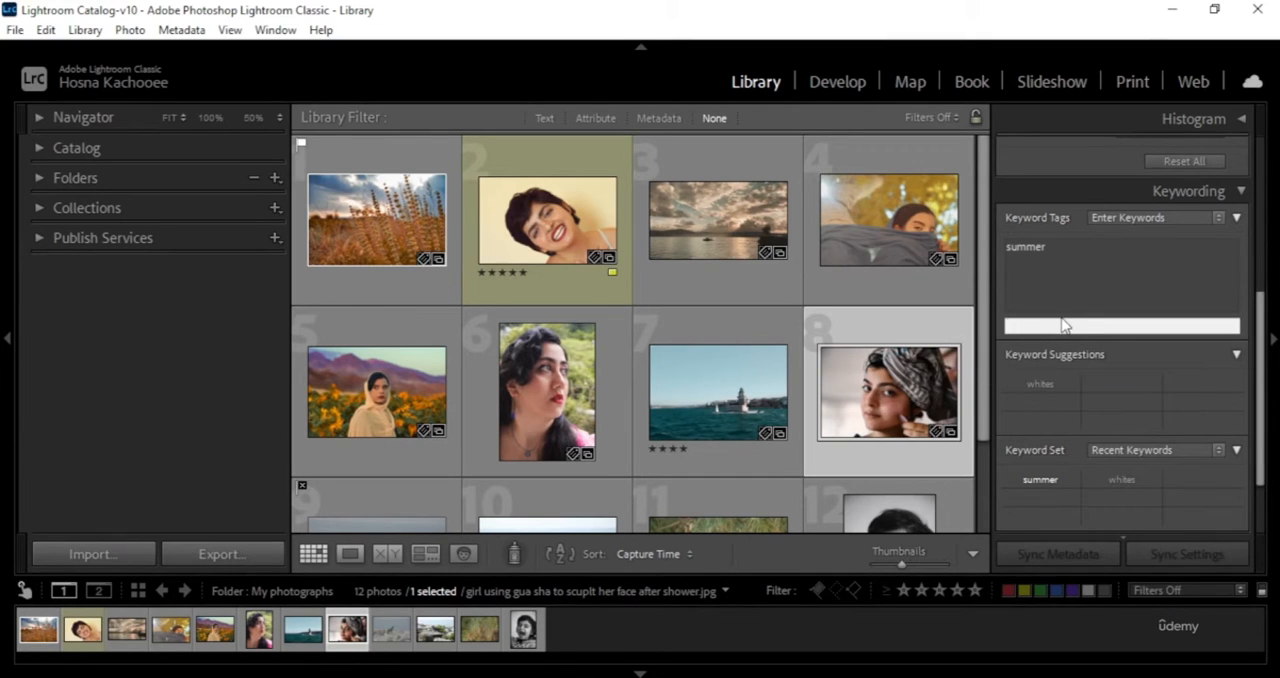
pyautogui.write('smile')
pyautogui.press('Return')
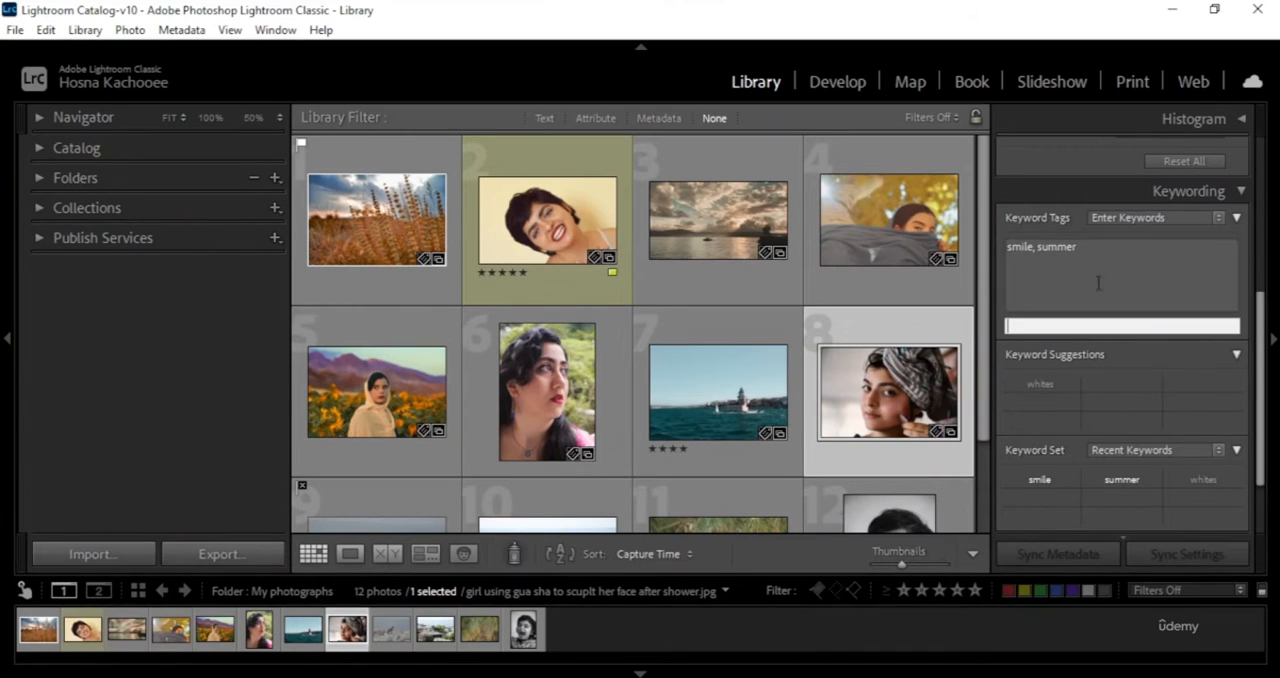
pyautogui.click(1040, 383)
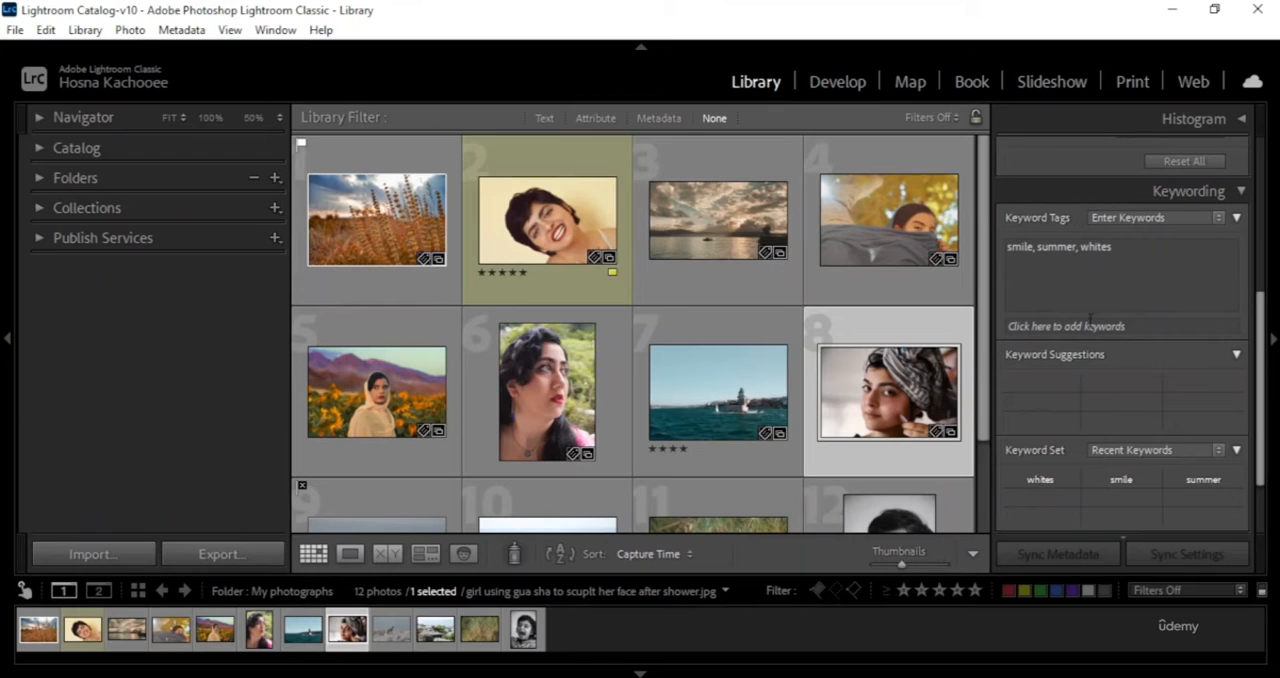
# - Collapse Keyword Suggestions, switch the Keyword Set to Wedding Photography and review its preset options
pyautogui.scroll(-2, 1163, 397)
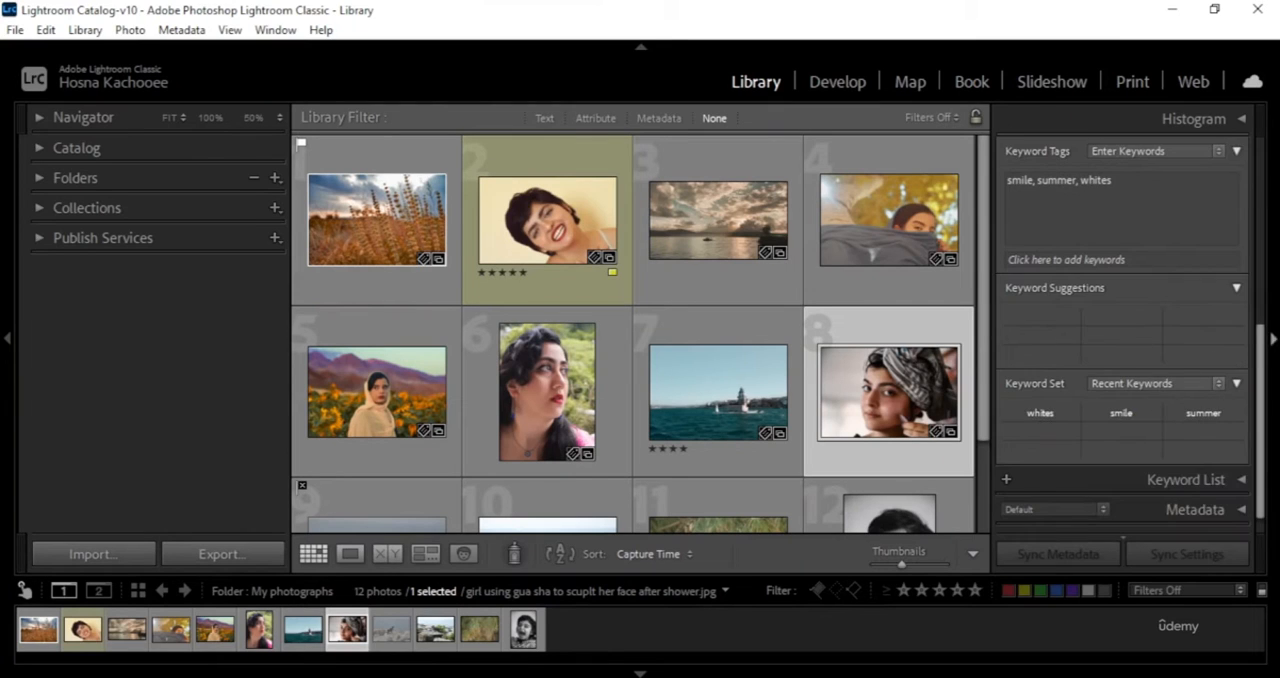
pyautogui.click(1236, 290)
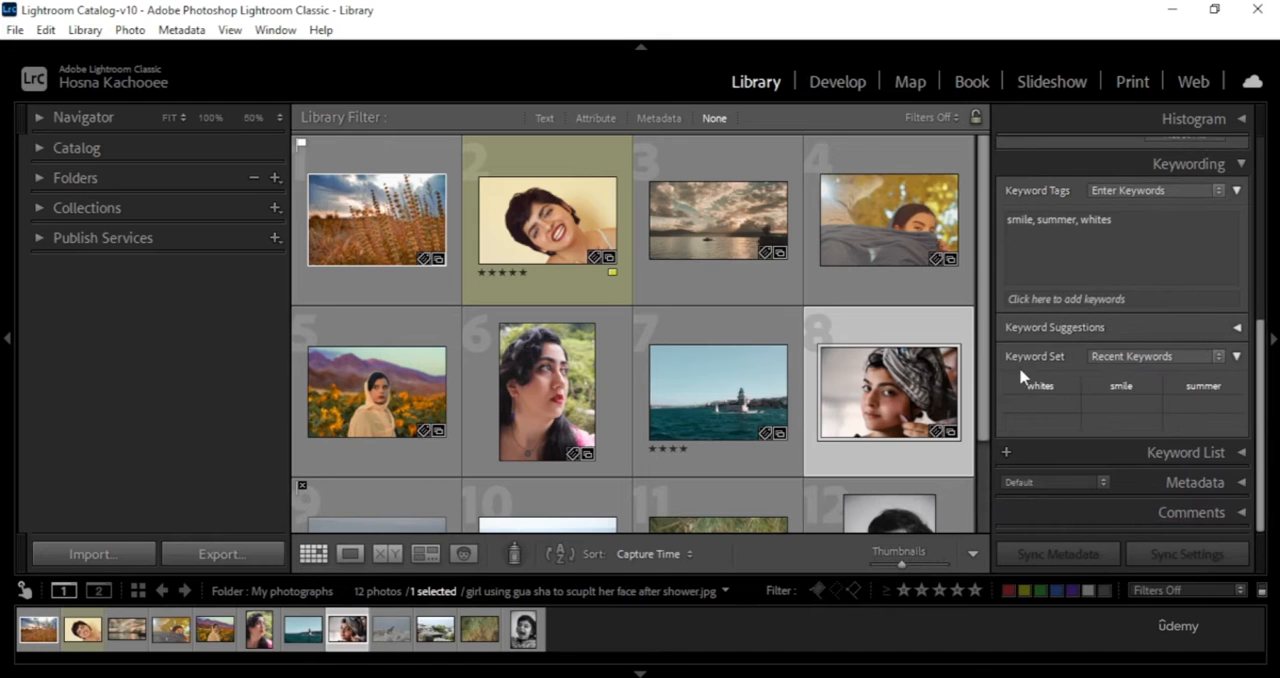
pyautogui.click(1218, 356)
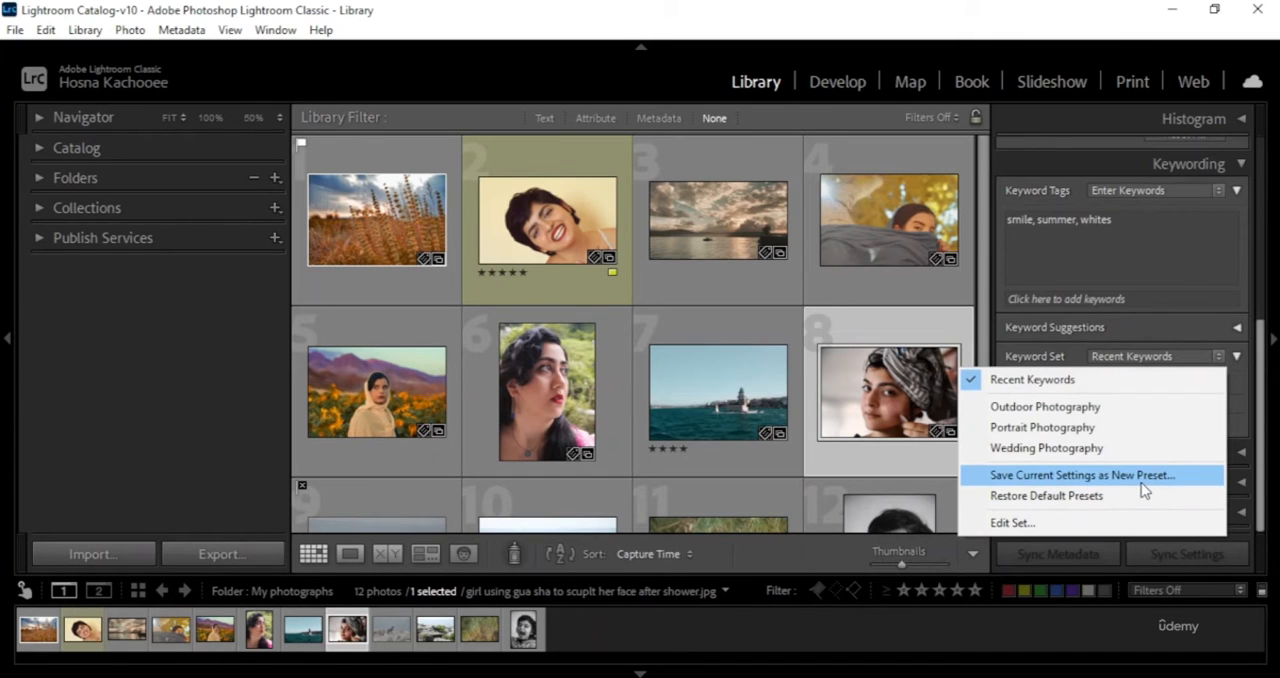
pyautogui.click(1127, 455)
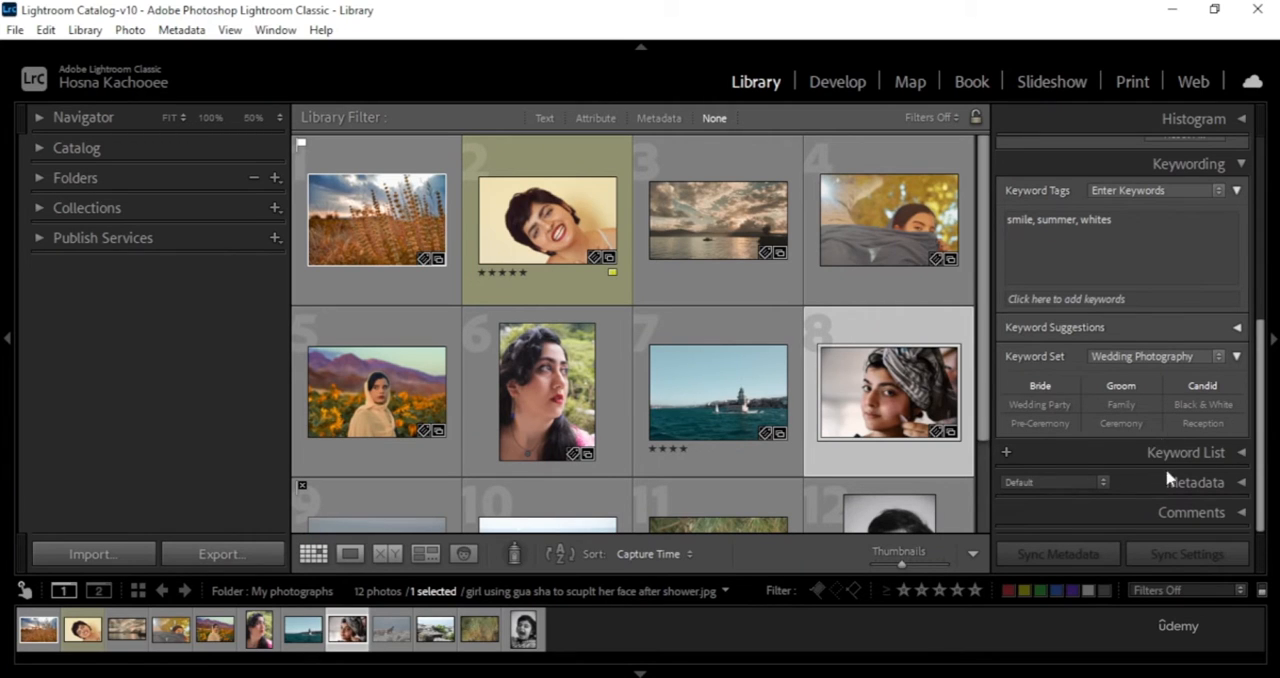
pyautogui.click(1218, 357)
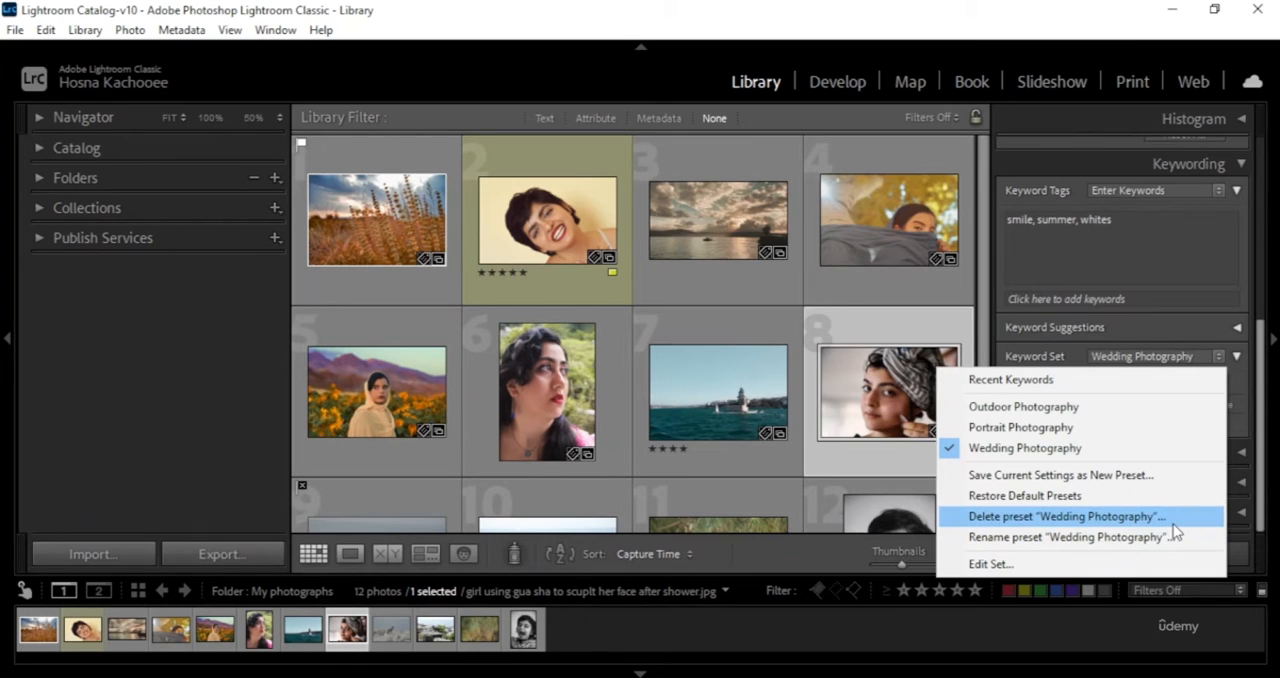
pyautogui.click(1252, 416)
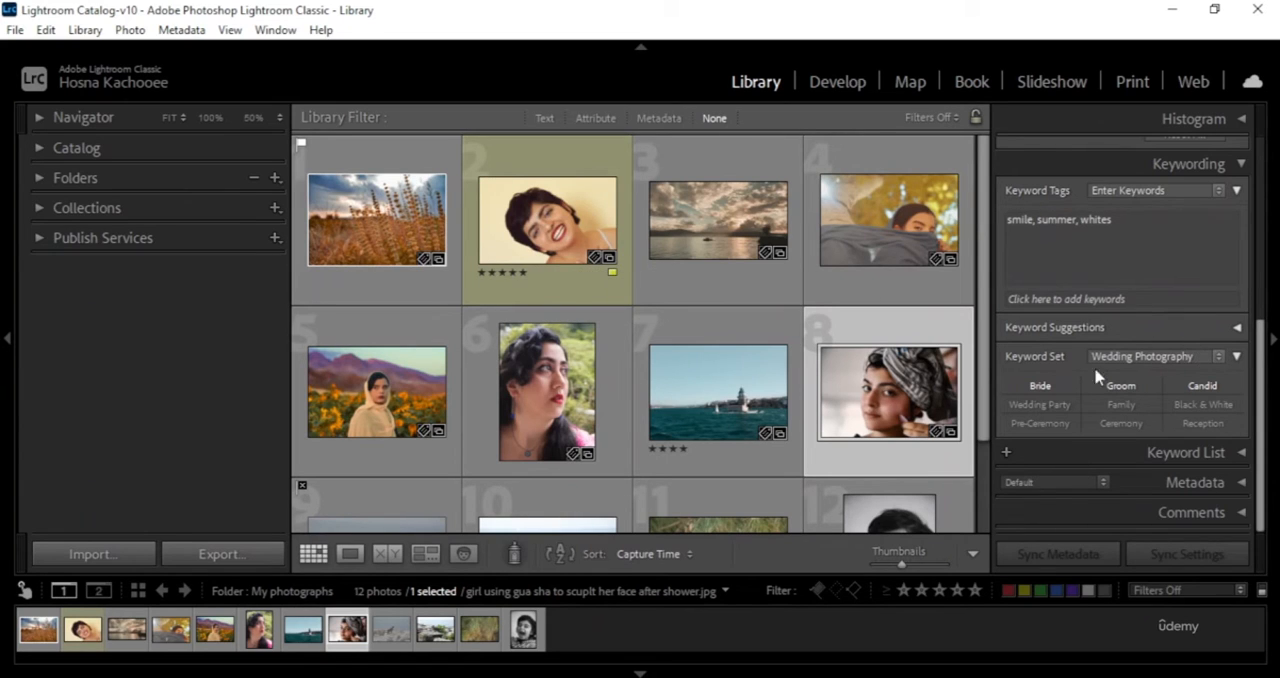
# - Collapse the Keyword Set, the Keywording section and the extended Tone Control adjustments
pyautogui.click(1237, 356)
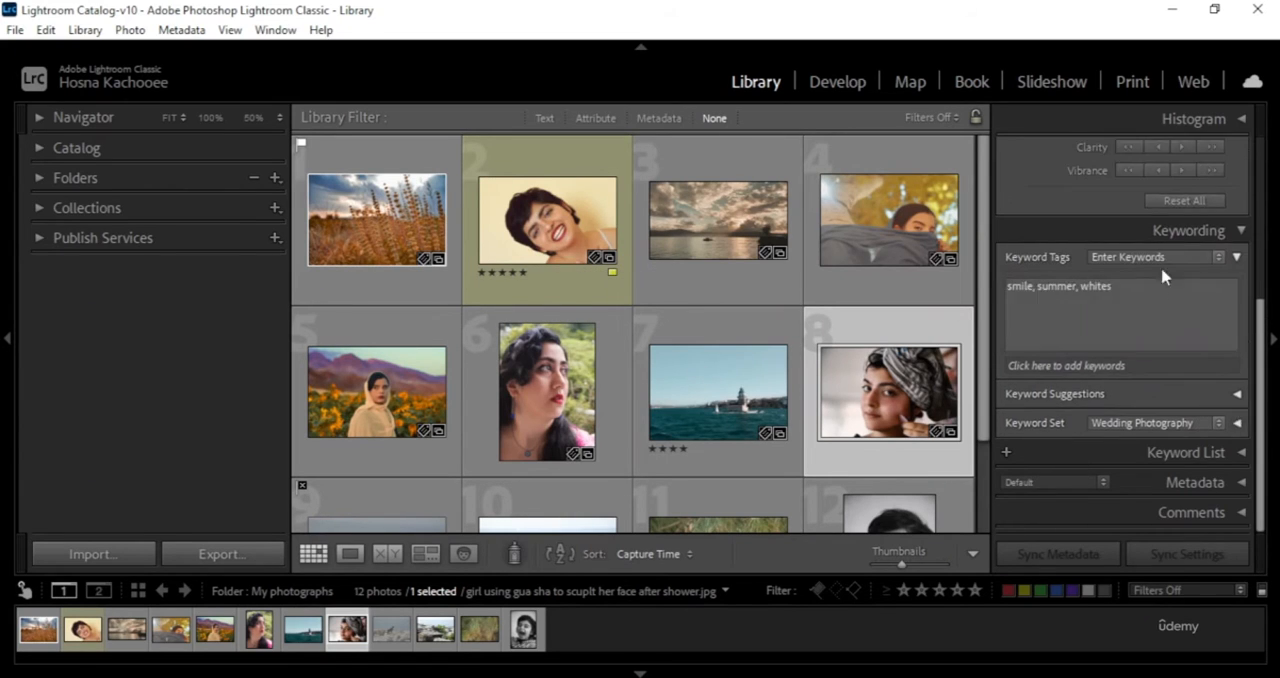
pyautogui.click(1241, 230)
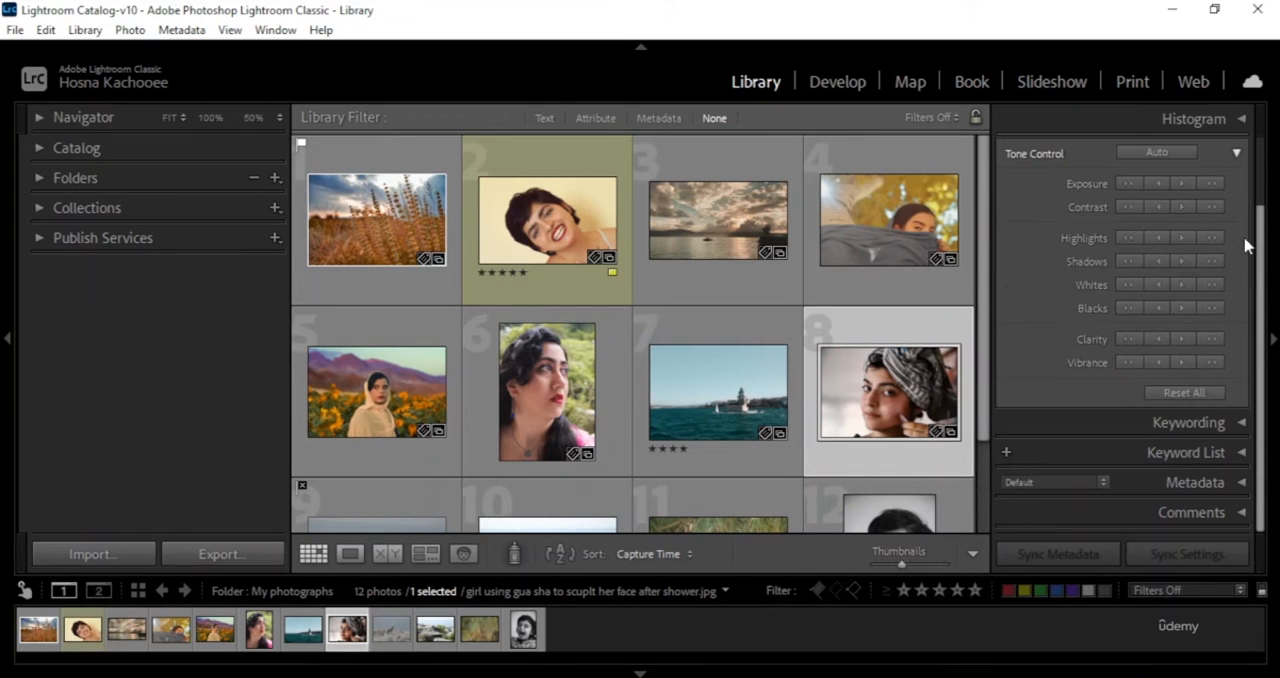
pyautogui.click(1237, 156)
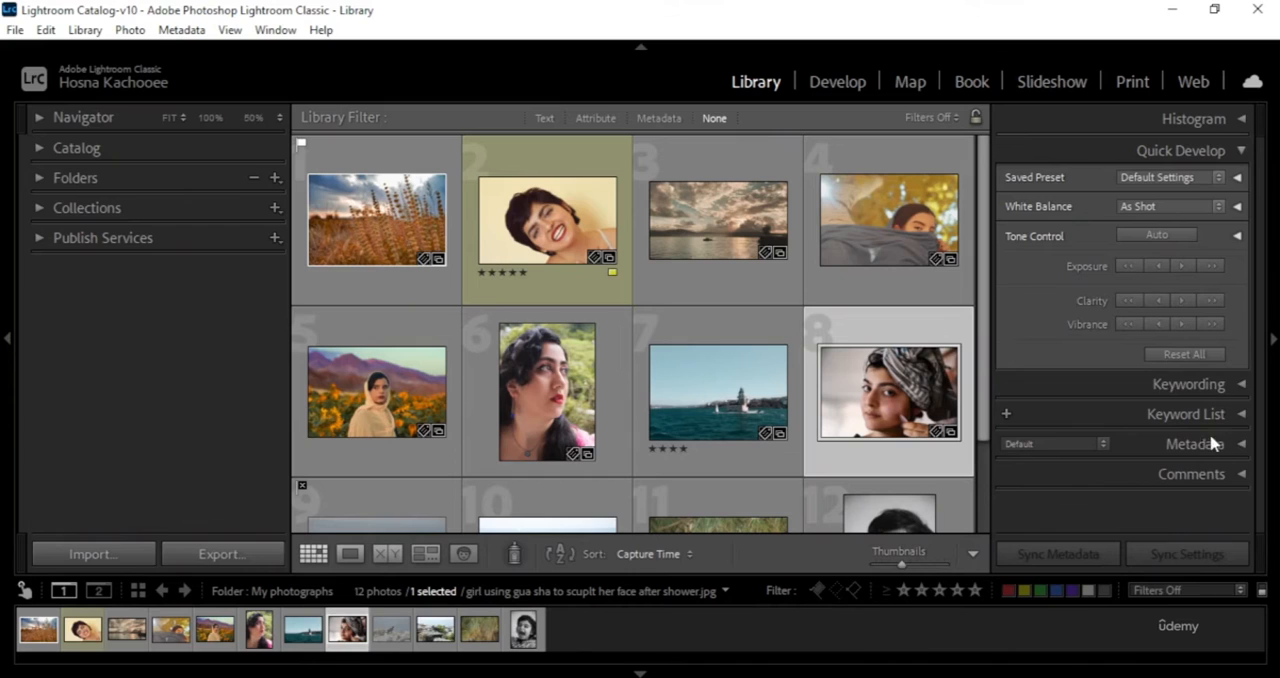
# - Expand the Keyword List and filter the keywords by smile
pyautogui.click(1240, 416)
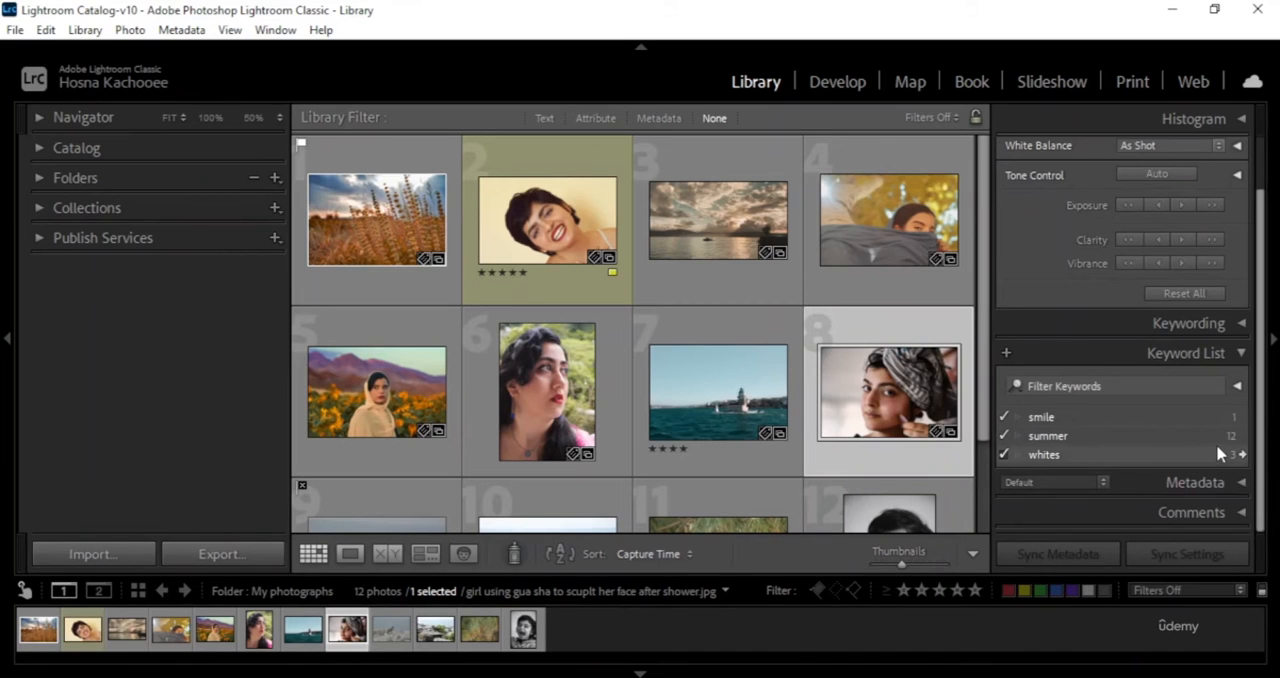
pyautogui.scroll(-1, 624, 455)
pyautogui.scroll(-3, 624, 455)
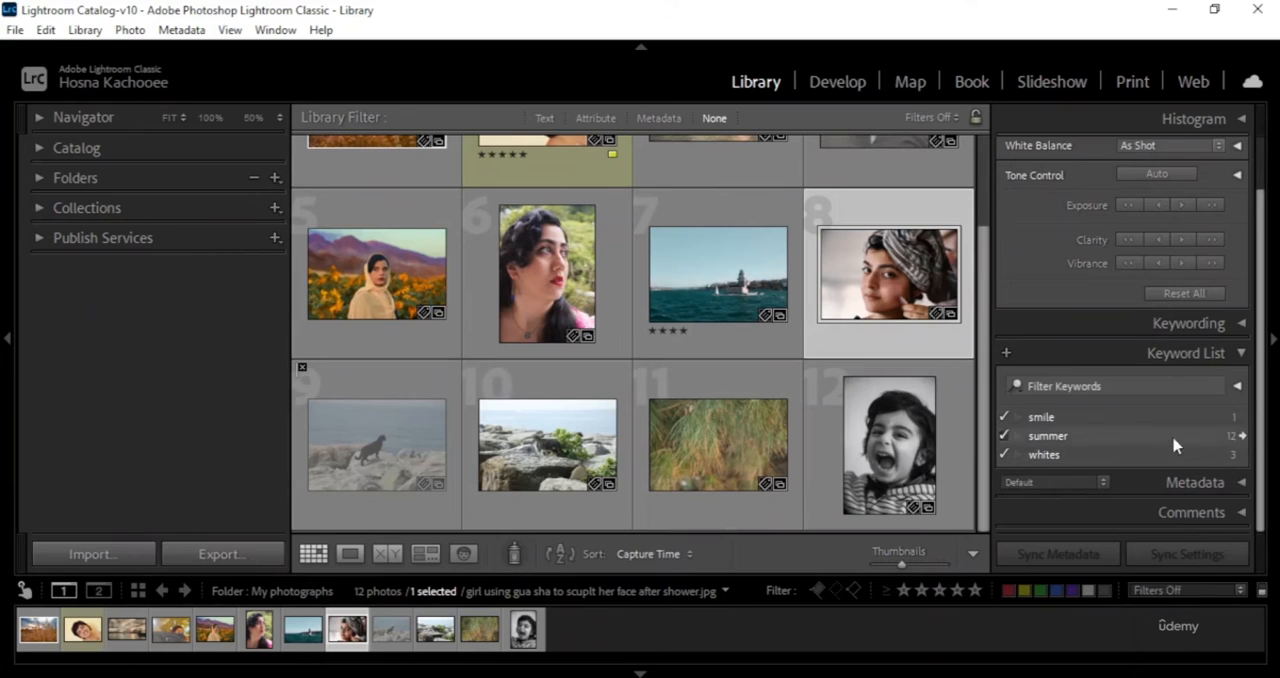
pyautogui.click(1098, 385)
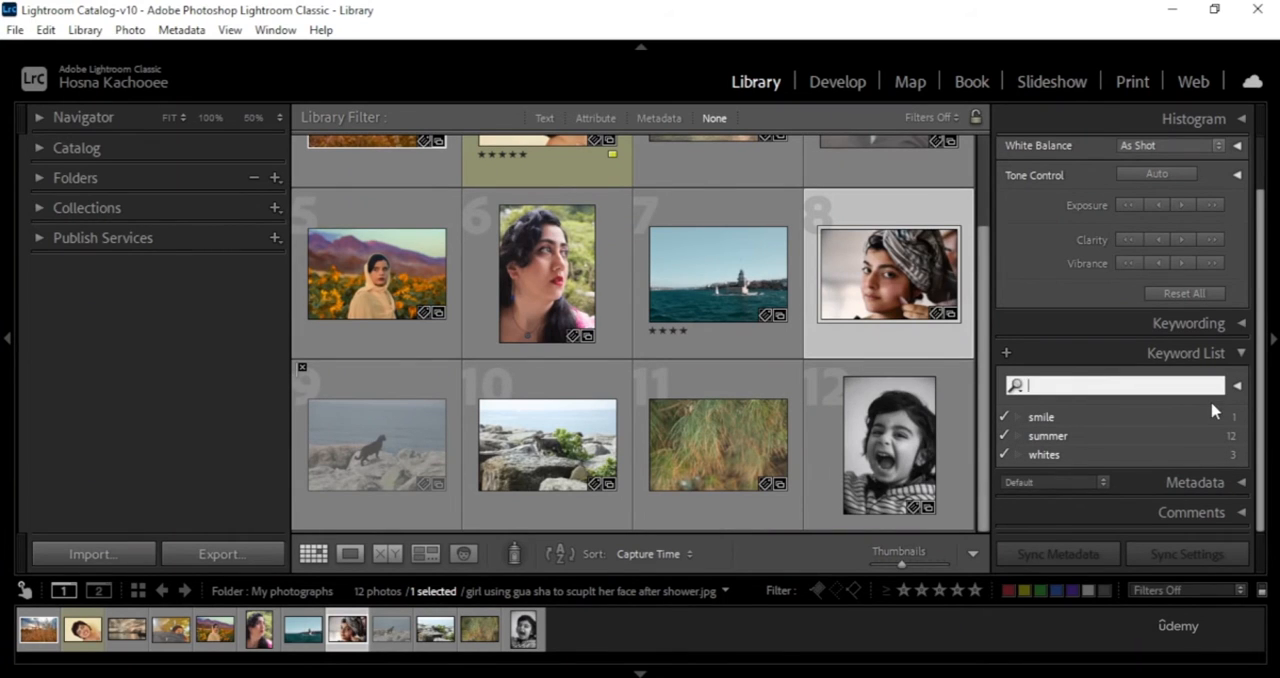
pyautogui.write('smile')
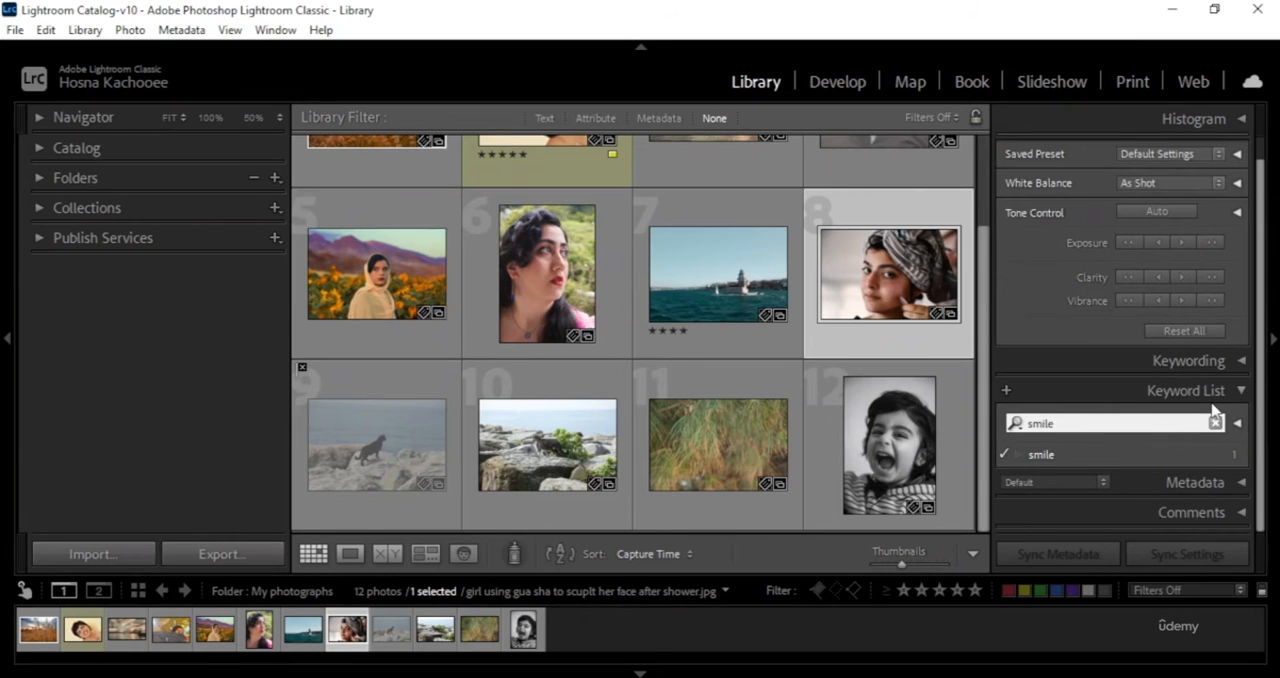
# - Select the smile keyword and the yellow-labelled photo of the smiling woman, and show the photos containing that keyword
pyautogui.click(1166, 458)
pyautogui.scroll(2, 757, 418)
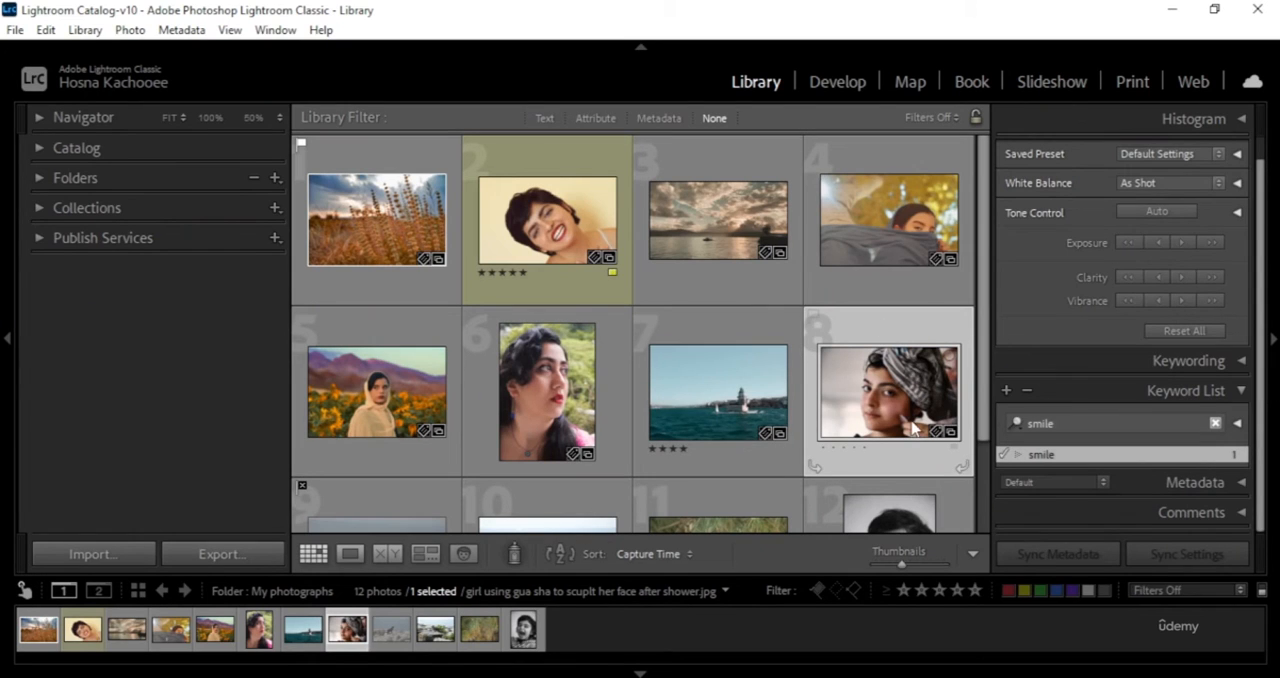
pyautogui.click(546, 207)
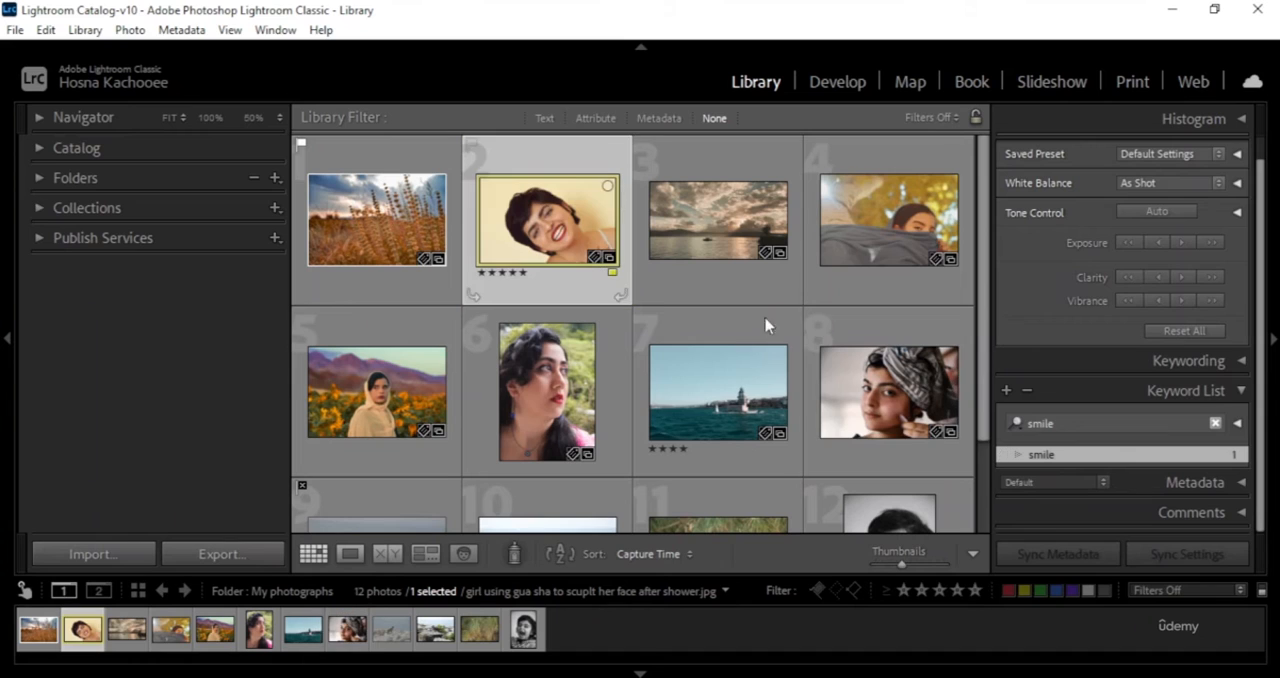
pyautogui.click(1242, 455)
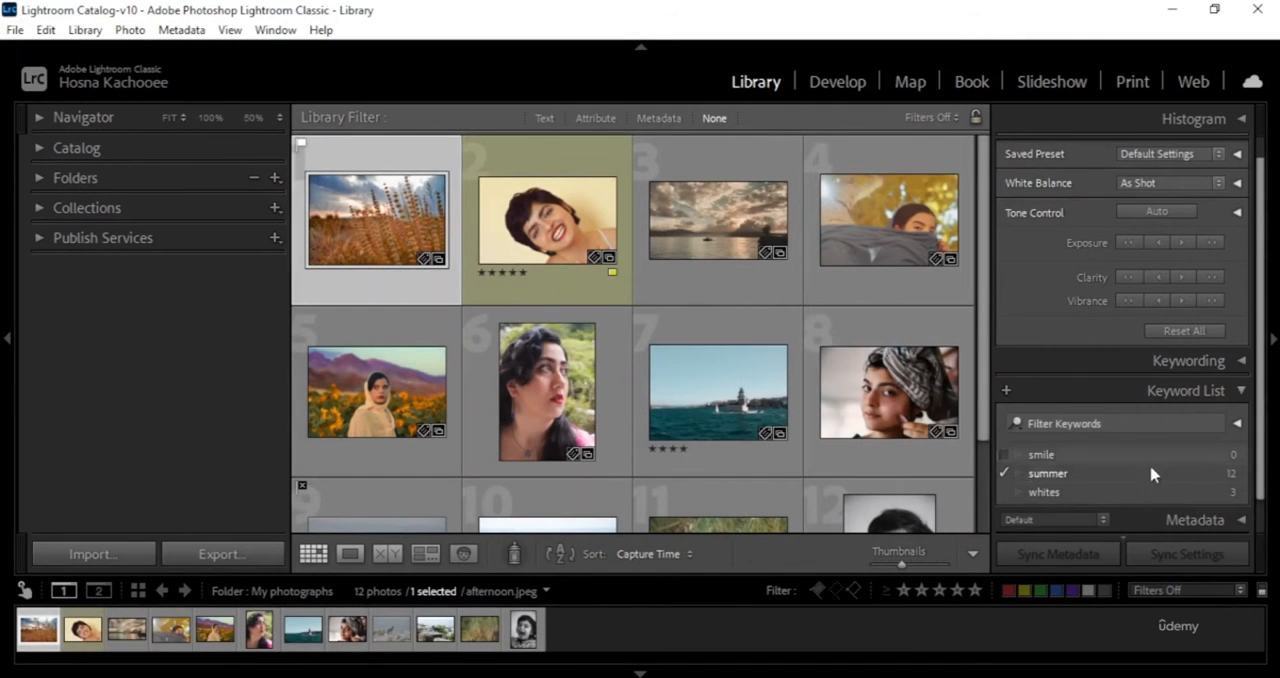
# - Remove the summer keyword from the wheat field photo and collapse the Keyword List
pyautogui.click(1005, 474)
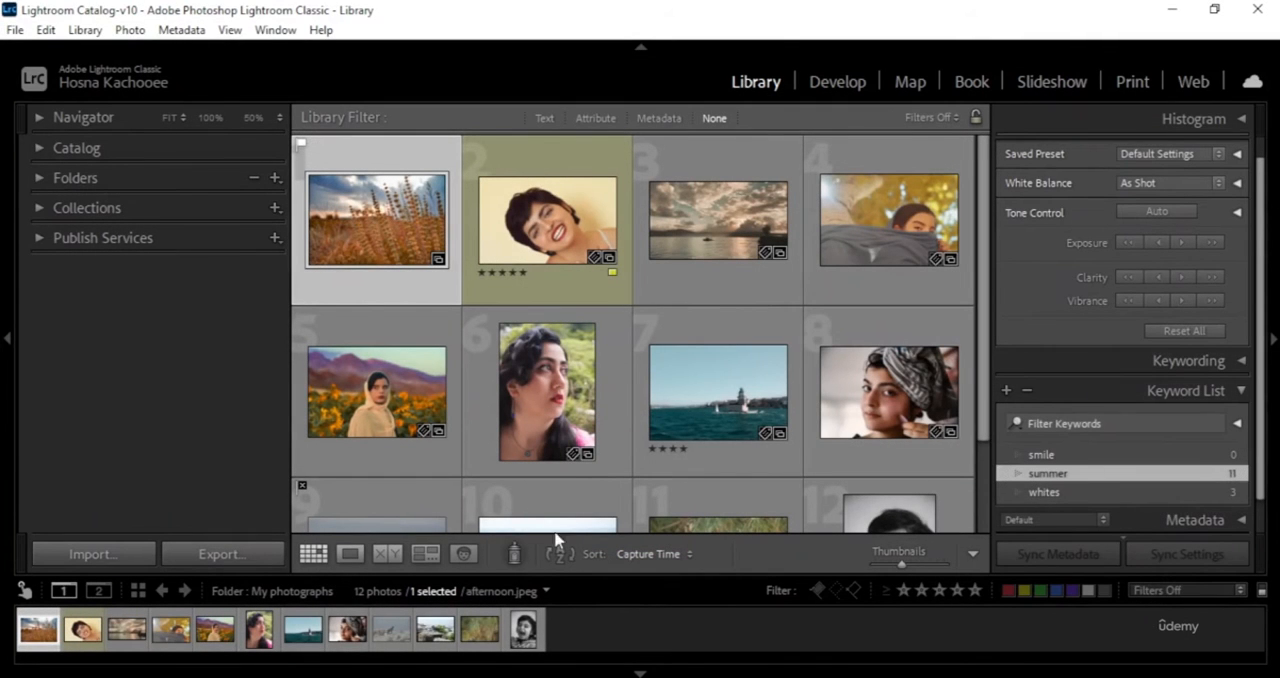
pyautogui.click(1241, 392)
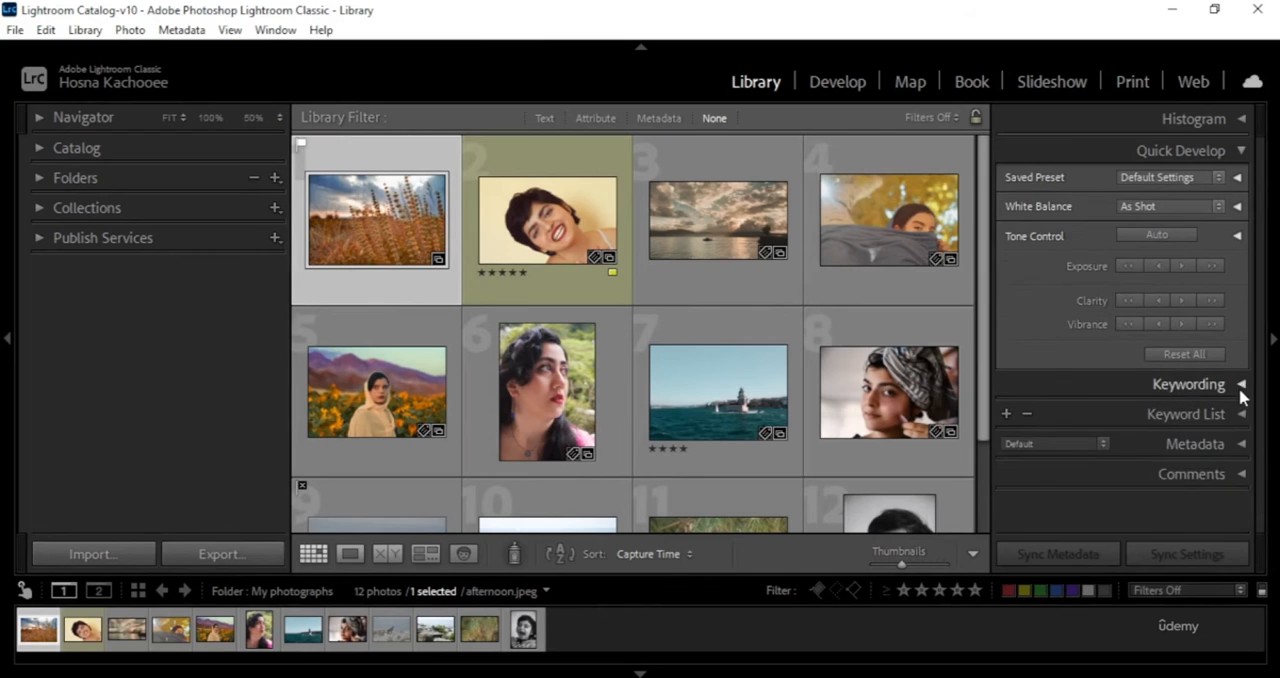
# - Expand Metadata and examine the wheat field photo's file details, copyright status choices and camera settings
pyautogui.click(1241, 448)
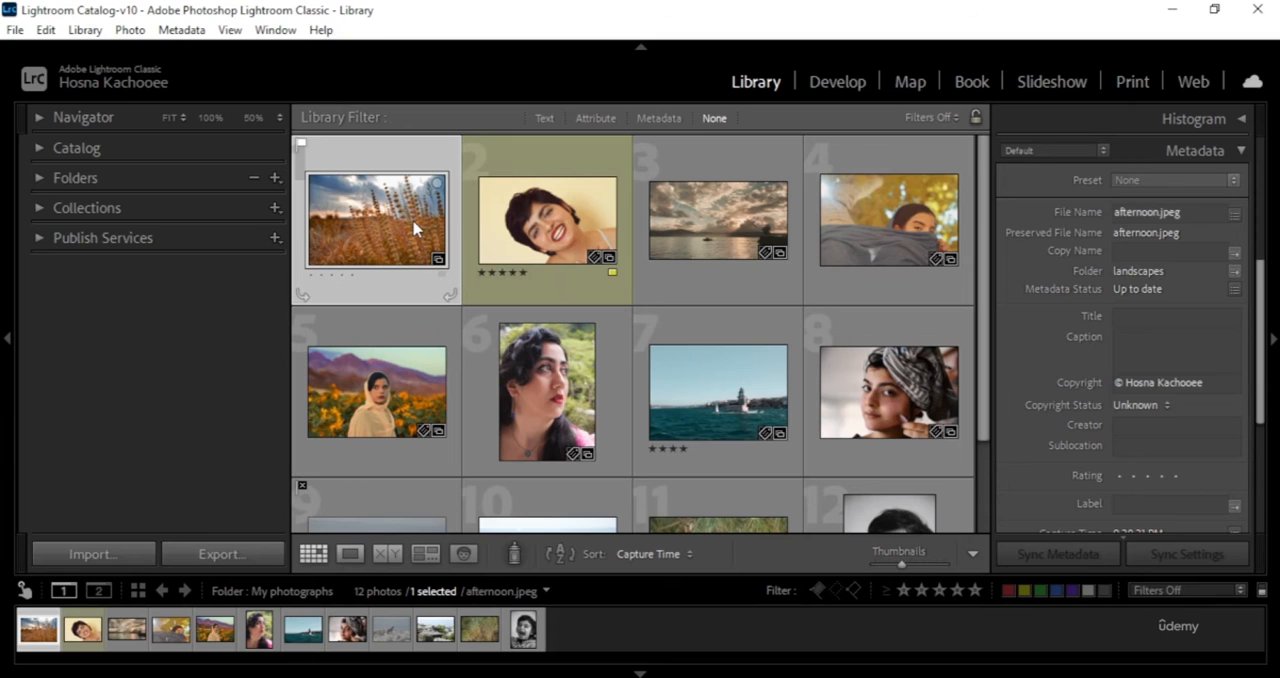
pyautogui.click(1141, 408)
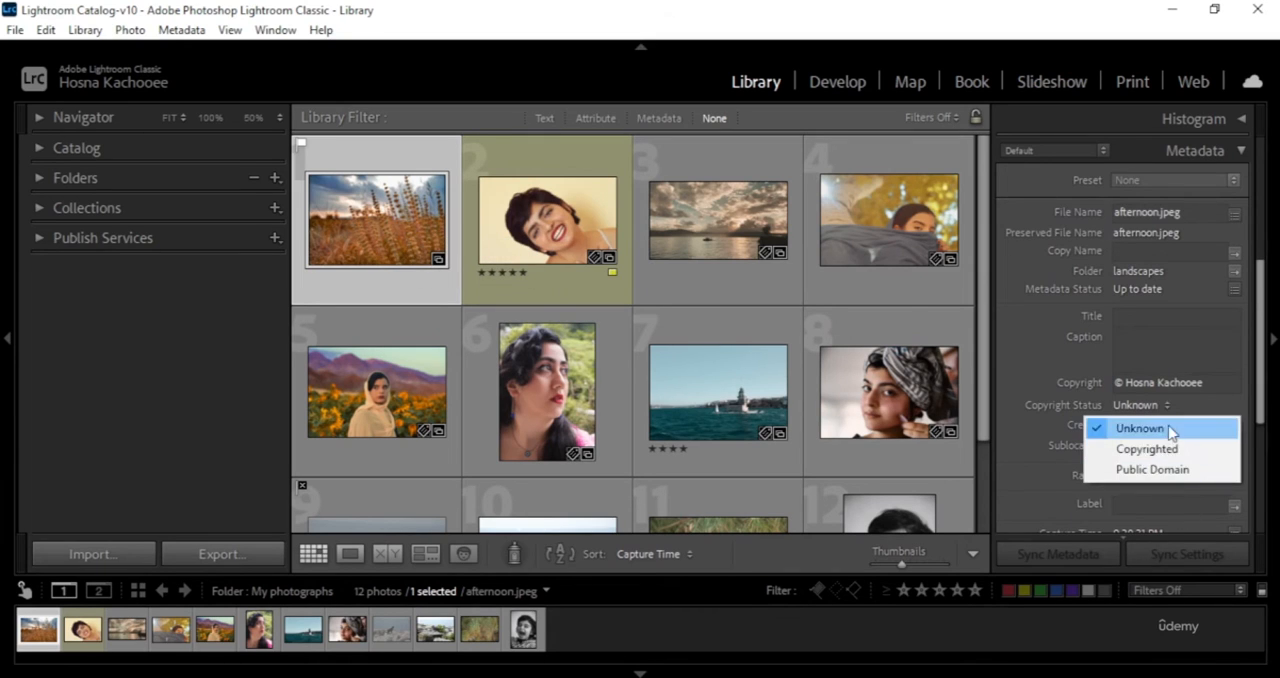
pyautogui.click(1038, 348)
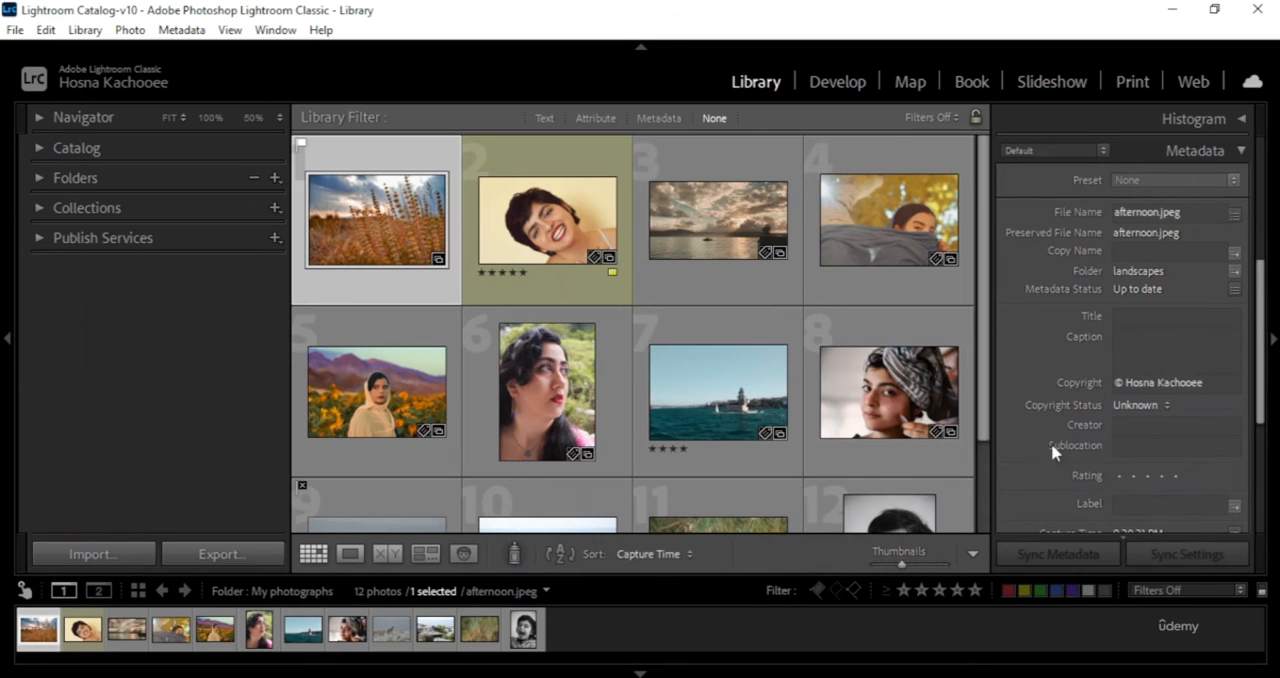
pyautogui.scroll(-5, 1238, 408)
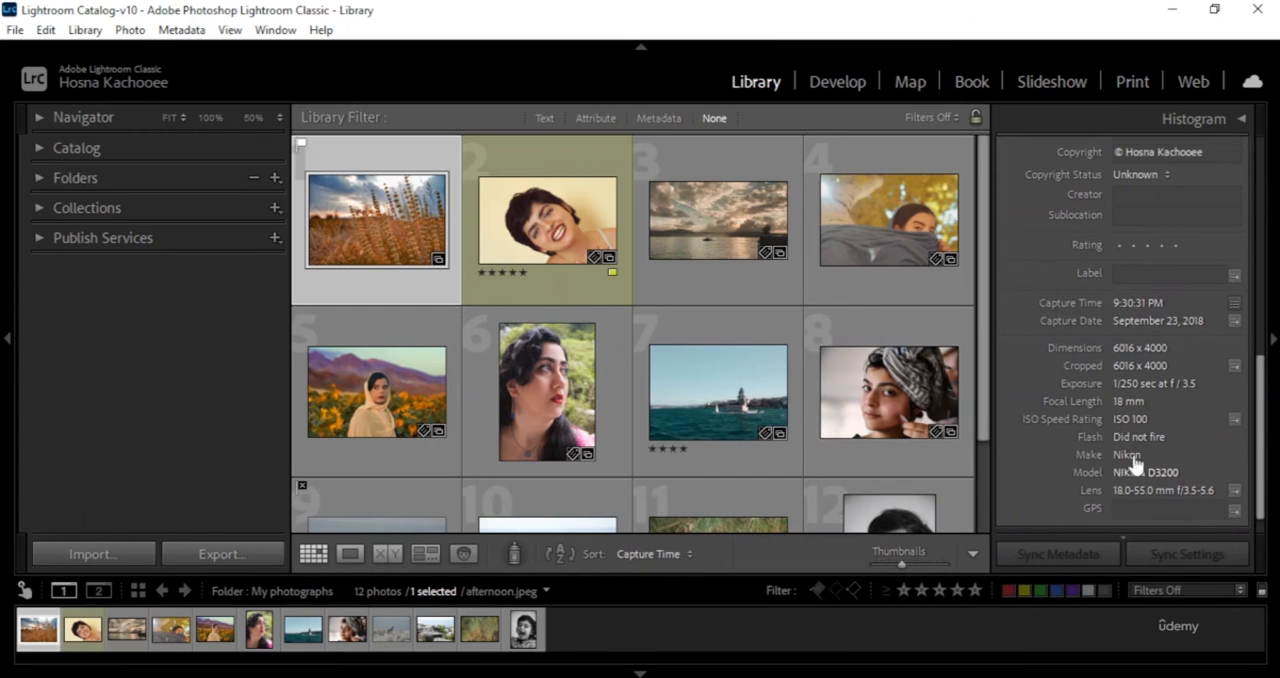
pyautogui.scroll(1, 1078, 443)
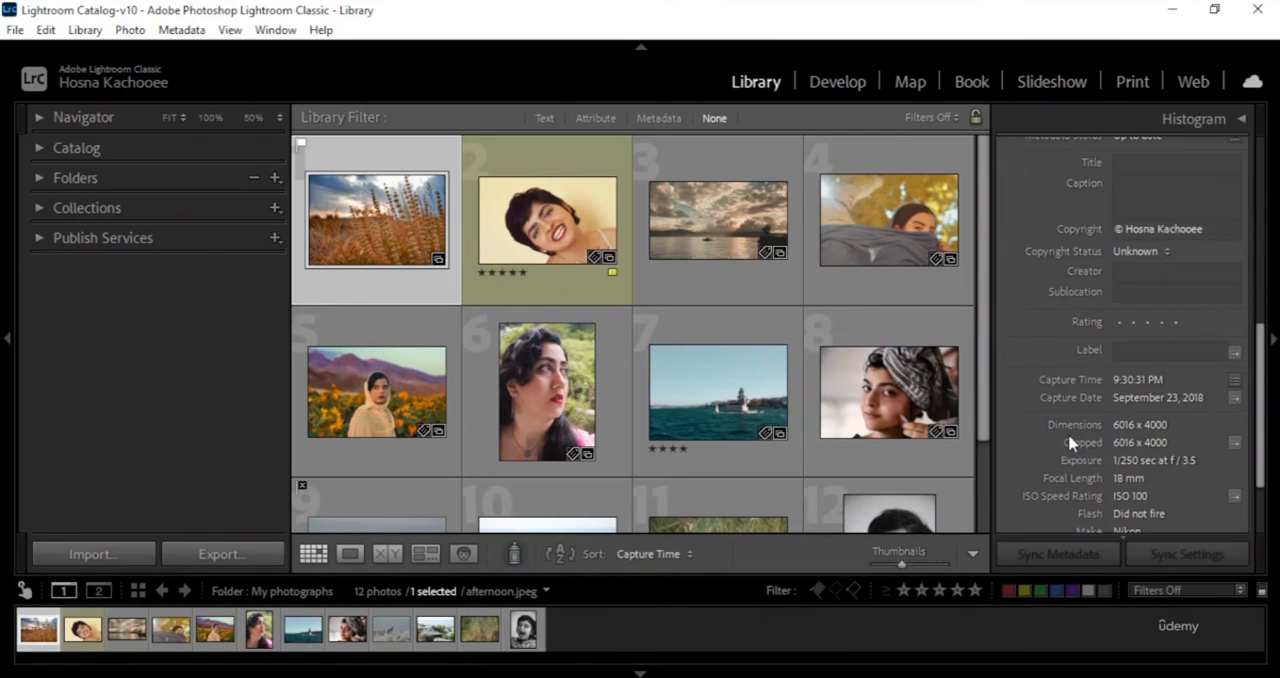
pyautogui.scroll(-2, 1068, 443)
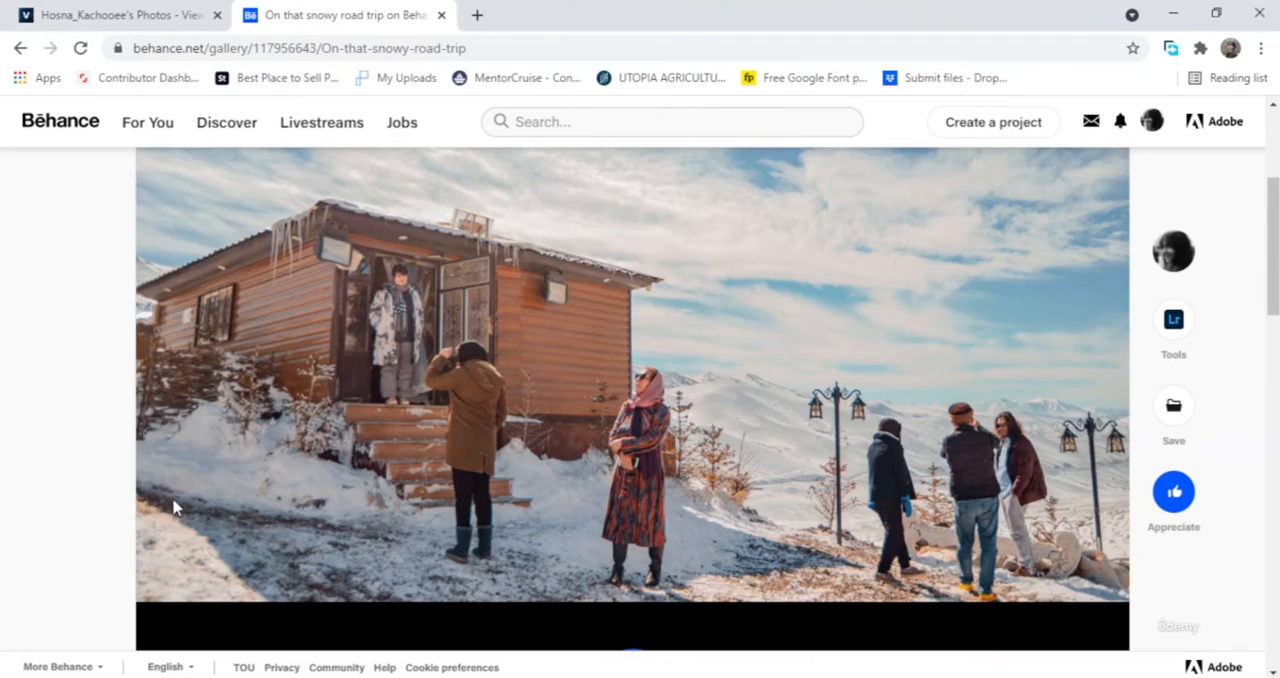
# - Switch to the Behance project On that snowy road trip in the browser and examine the cabin photo's camera details
pyautogui.scroll(2, 173, 508)
pyautogui.scroll(-2, 380, 478)
pyautogui.scroll(1, 486, 496)
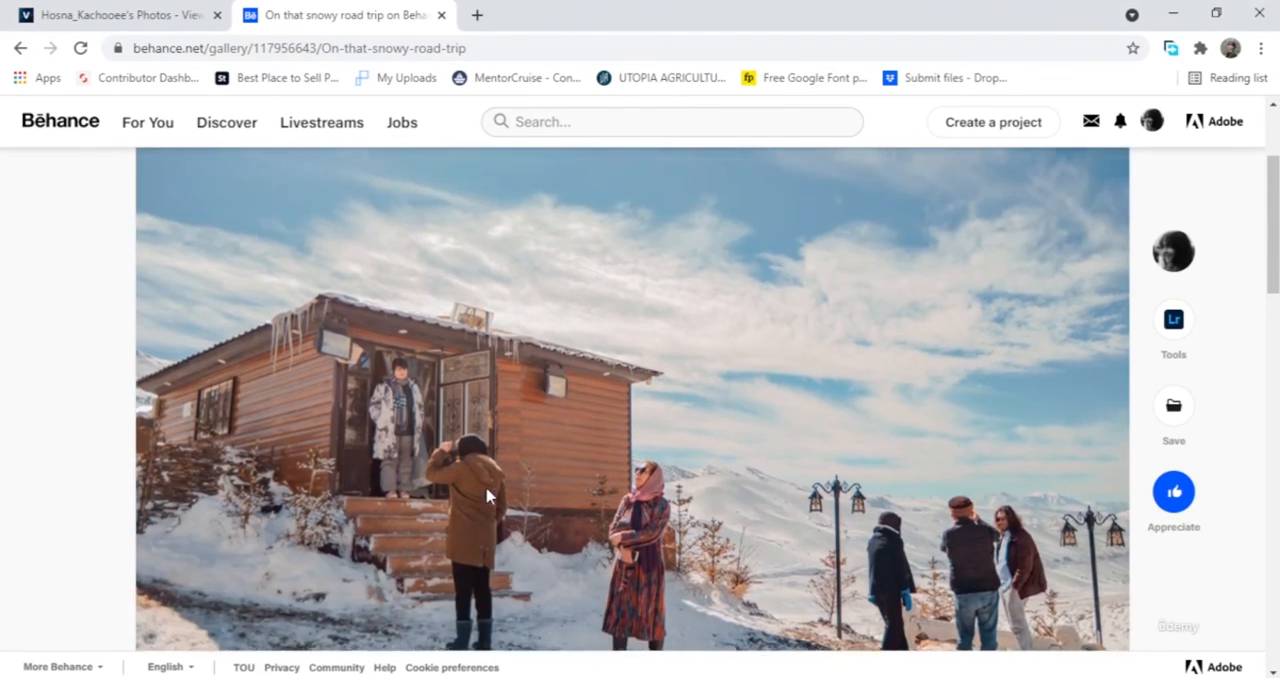
pyautogui.scroll(1, 486, 488)
pyautogui.click(432, 251)
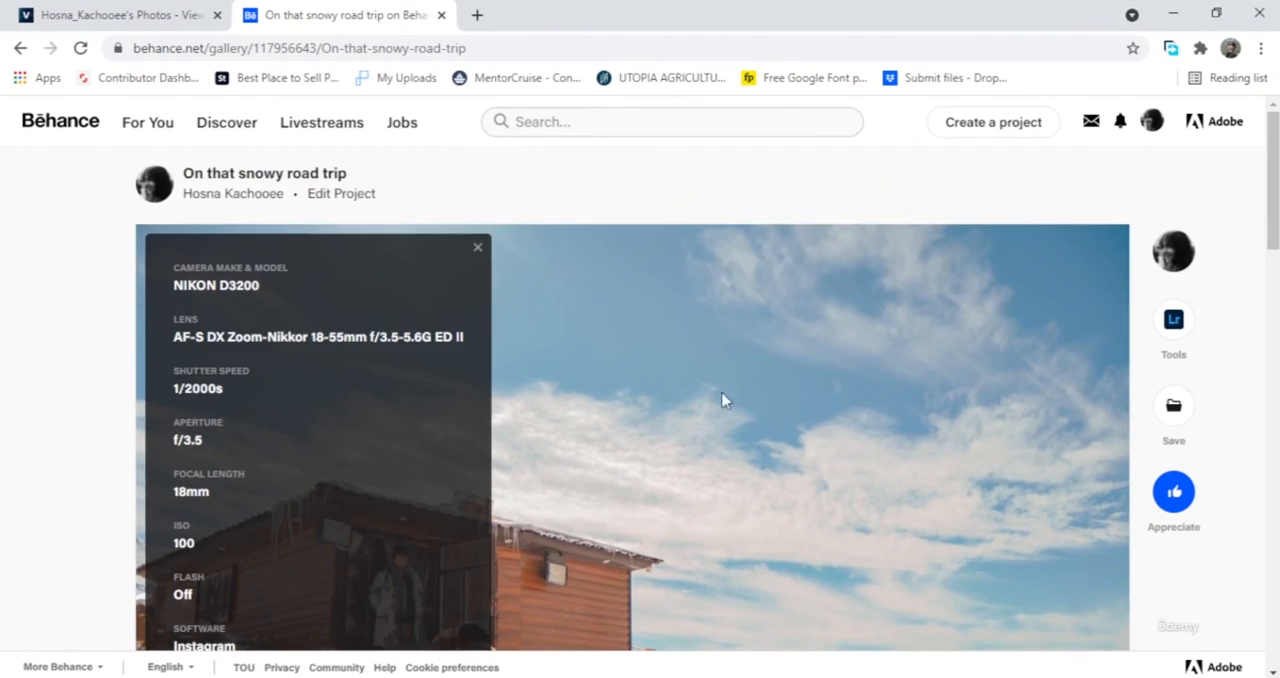
pyautogui.scroll(-3, 726, 400)
pyautogui.scroll(2, 680, 420)
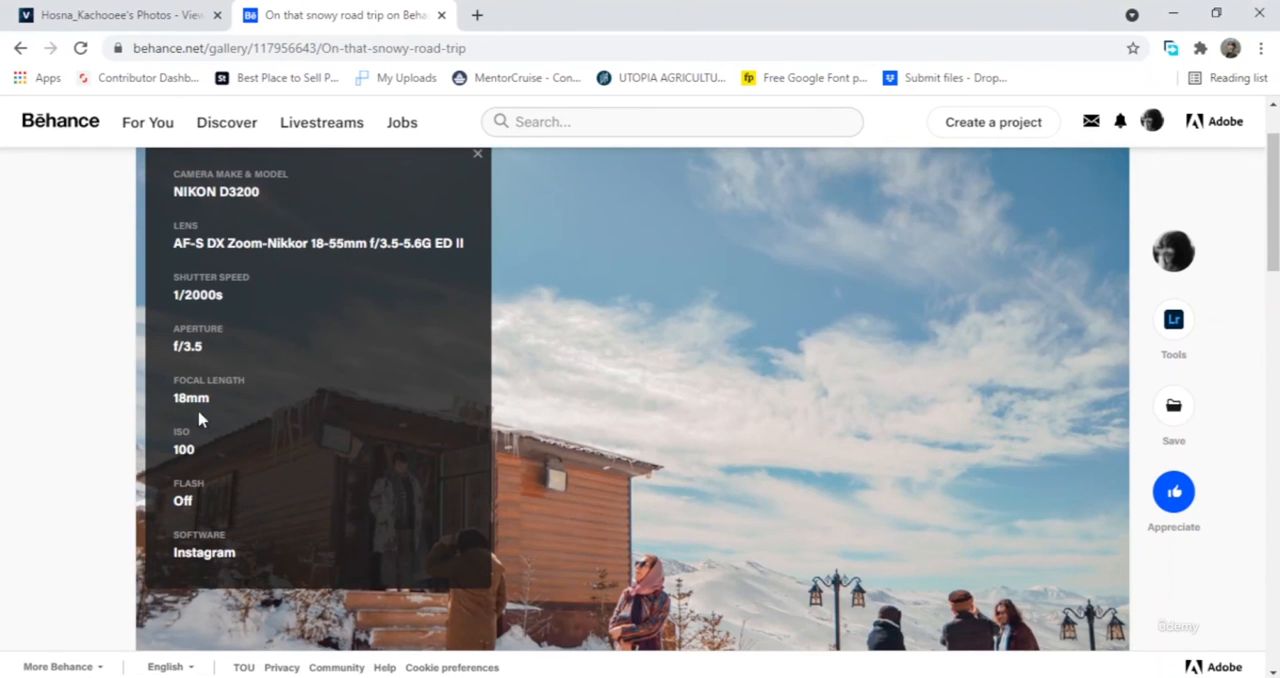
pyautogui.scroll(1, 200, 417)
pyautogui.scroll(-1, 393, 510)
pyautogui.scroll(-1, 212, 530)
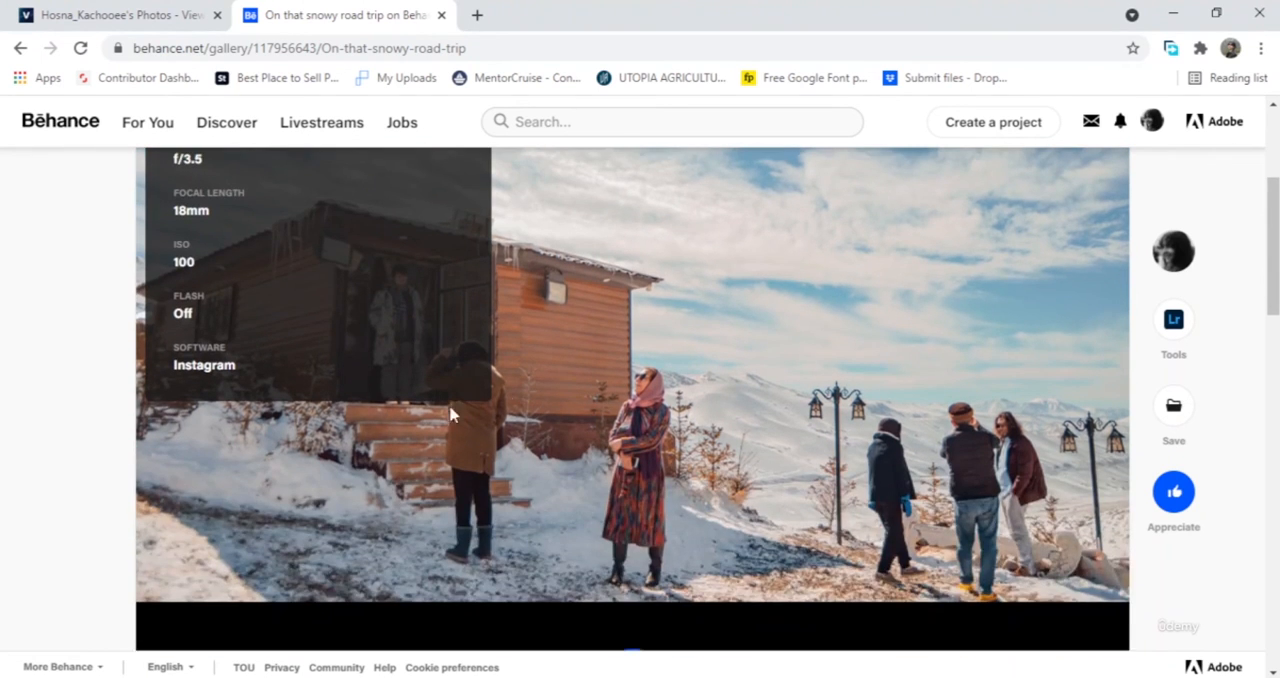
# - Review the cabin photo's focal length, ISO, flash and software details in the Behance project
pyautogui.scroll(1, 422, 453)
pyautogui.scroll(-3, 213, 459)
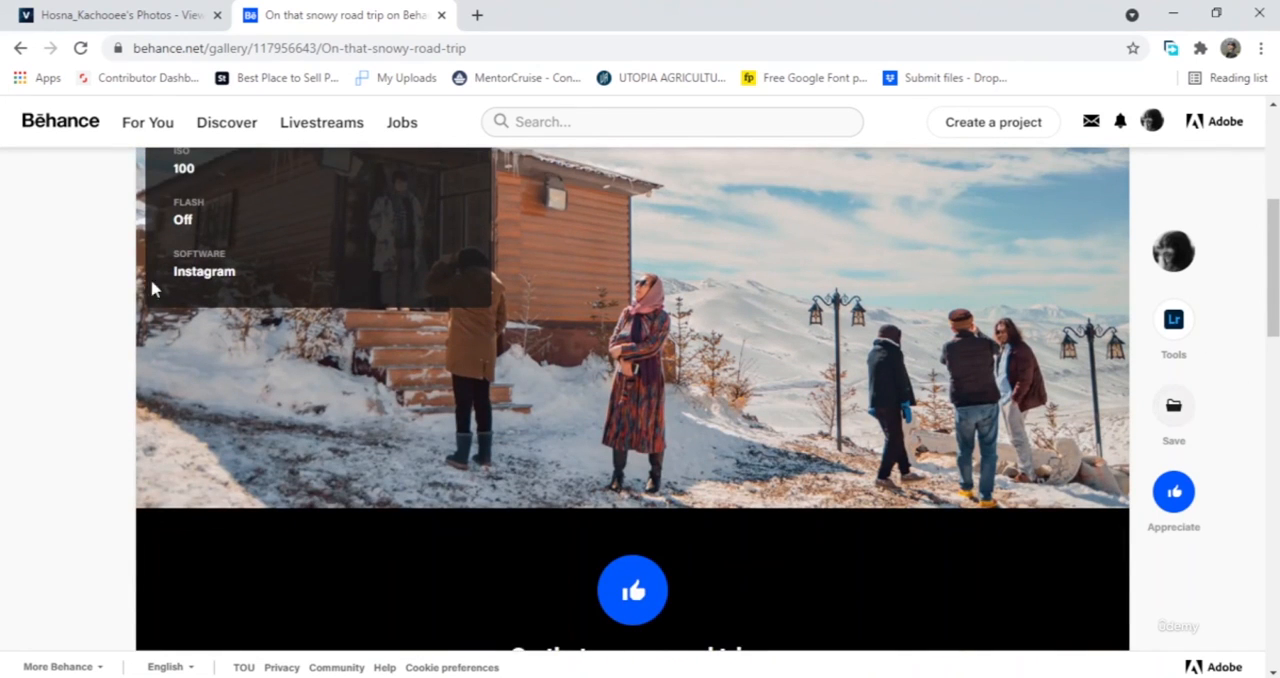
pyautogui.scroll(2, 1100, 655)
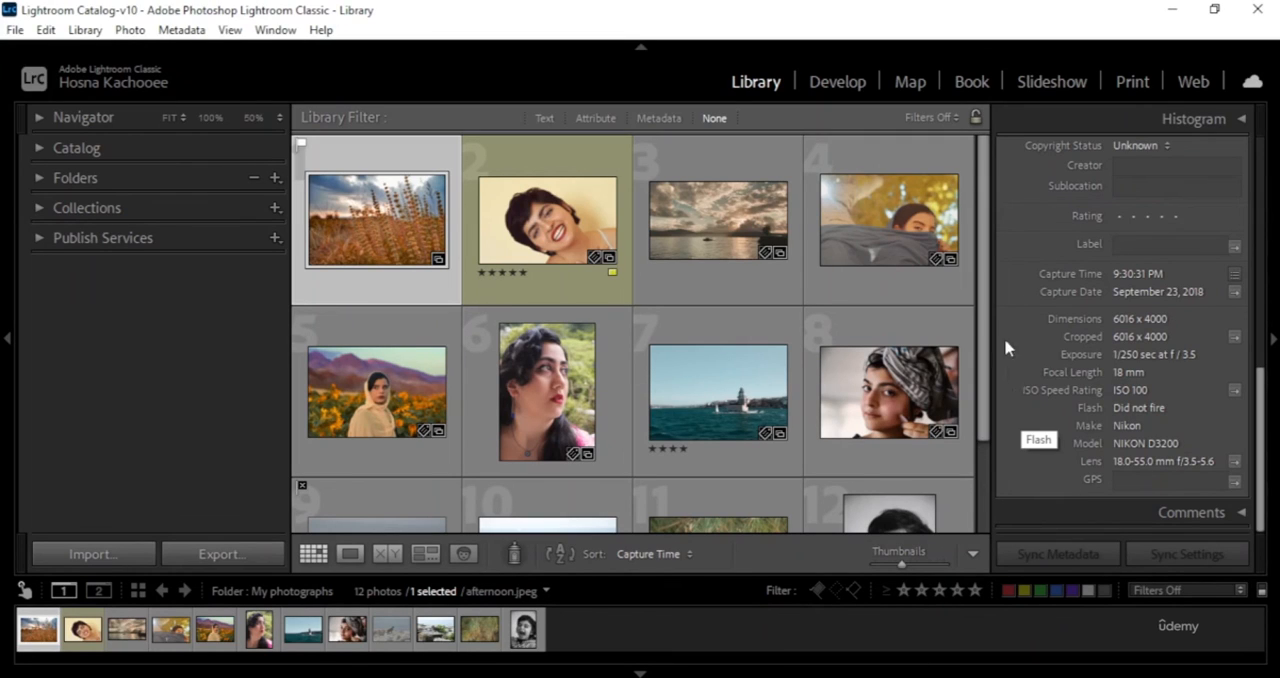
# - Switch back to Lightroom Classic and review the wheat field photo's metadata, including capture time, dimensions, exposure, camera model, lens and file name
pyautogui.scroll(2, 1011, 427)
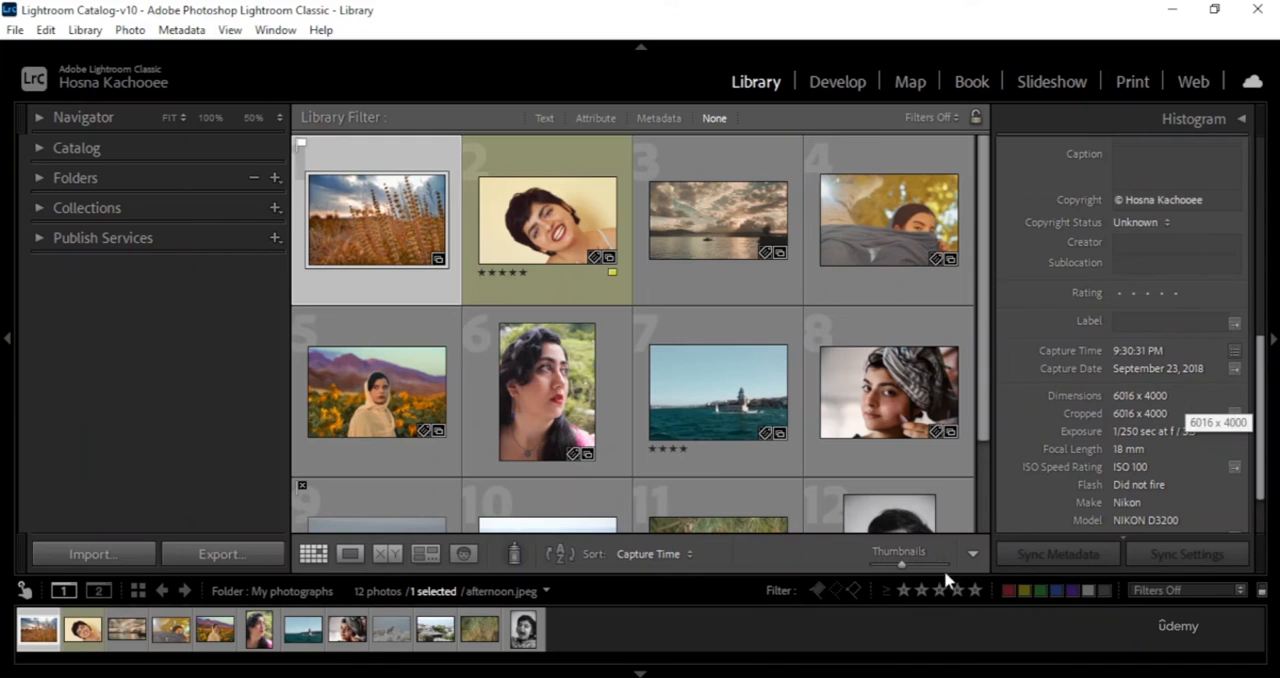
pyautogui.moveTo(567, 677)
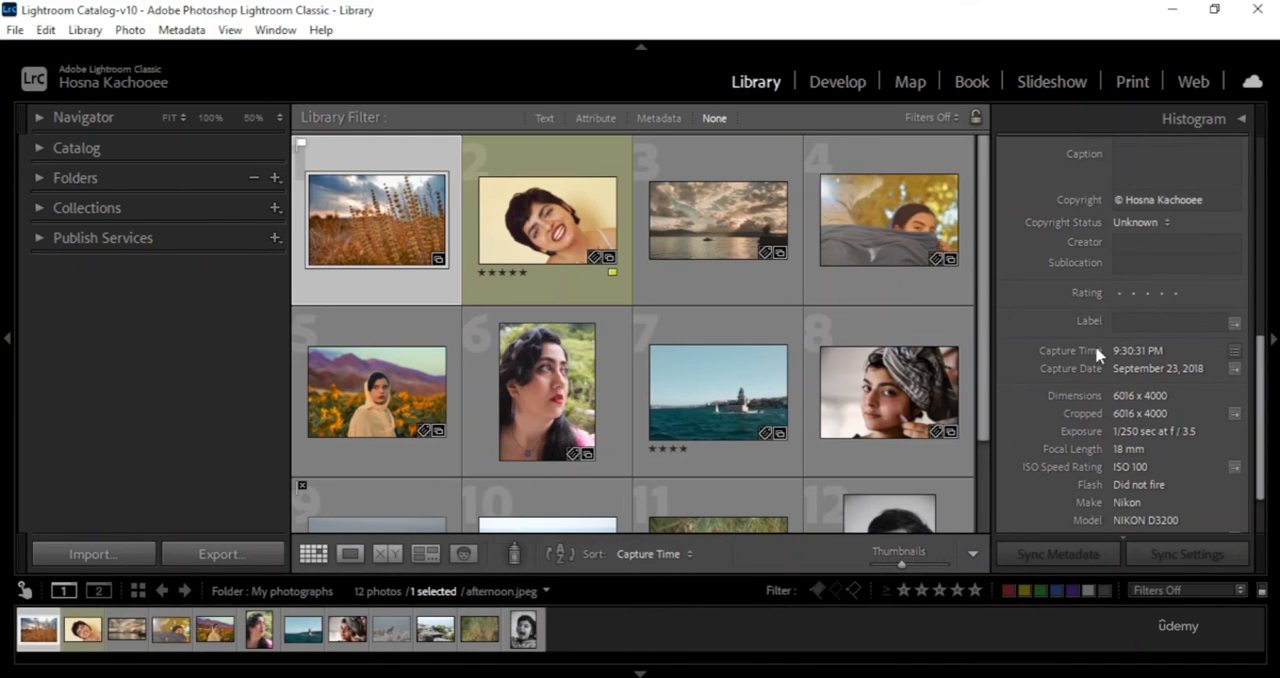
pyautogui.scroll(-2, 1100, 340)
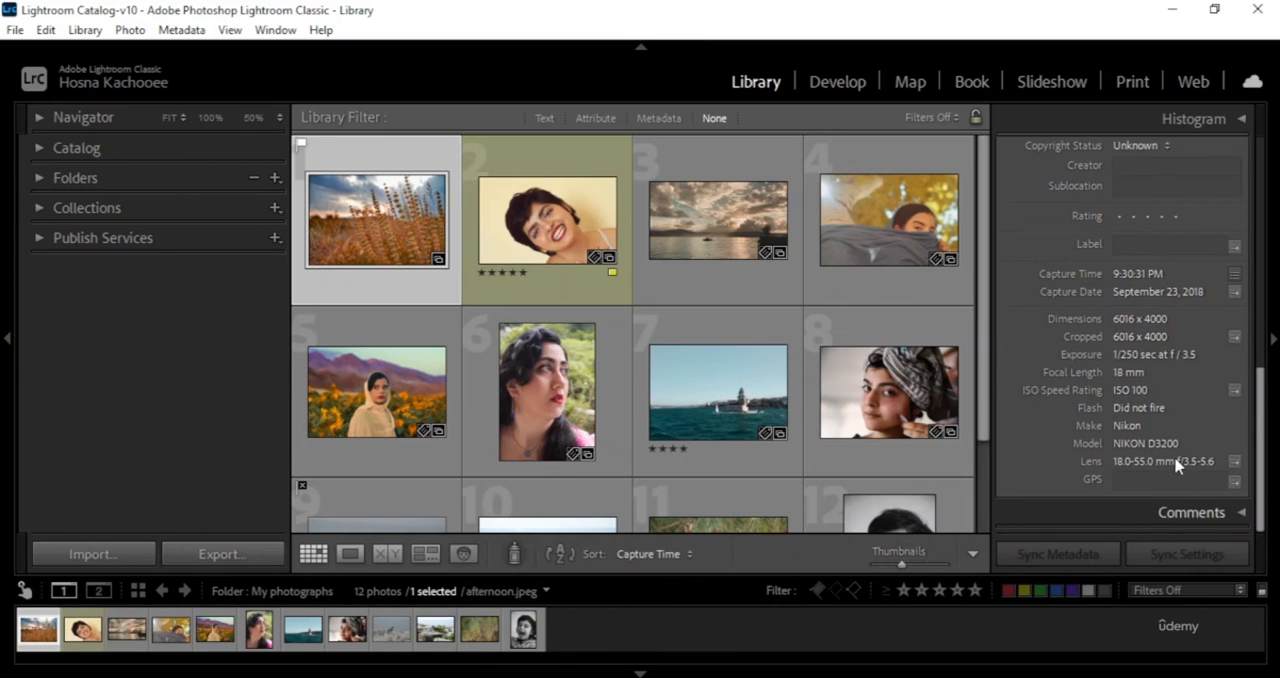
pyautogui.scroll(6, 1176, 460)
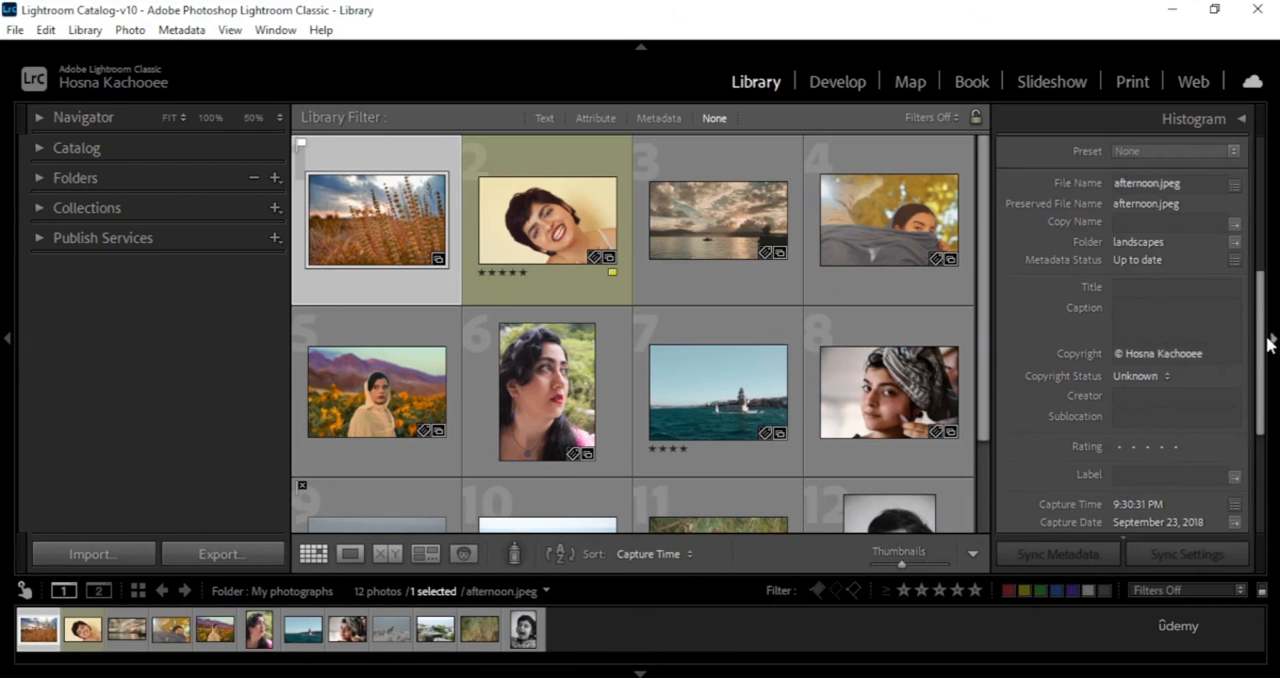
pyautogui.scroll(4, 1100, 249)
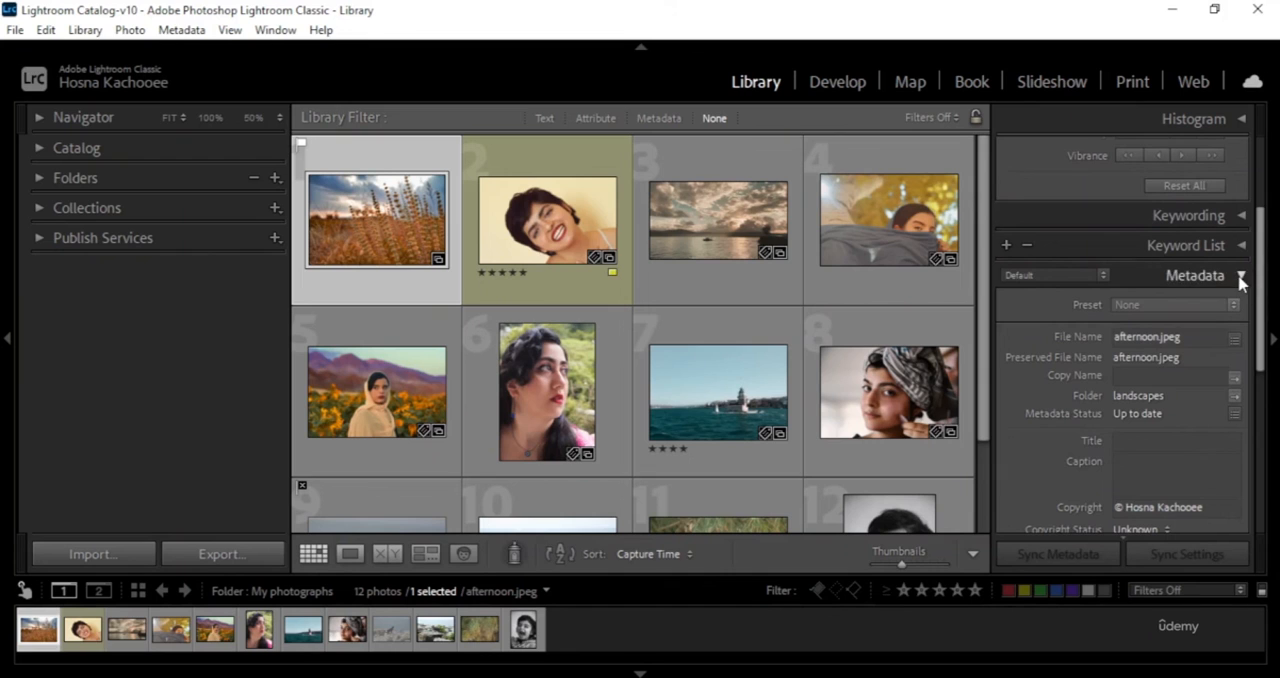
# - Check the available metadata views, keeping Default, and collapse the Metadata and Quick Develop sections
pyautogui.click(1104, 276)
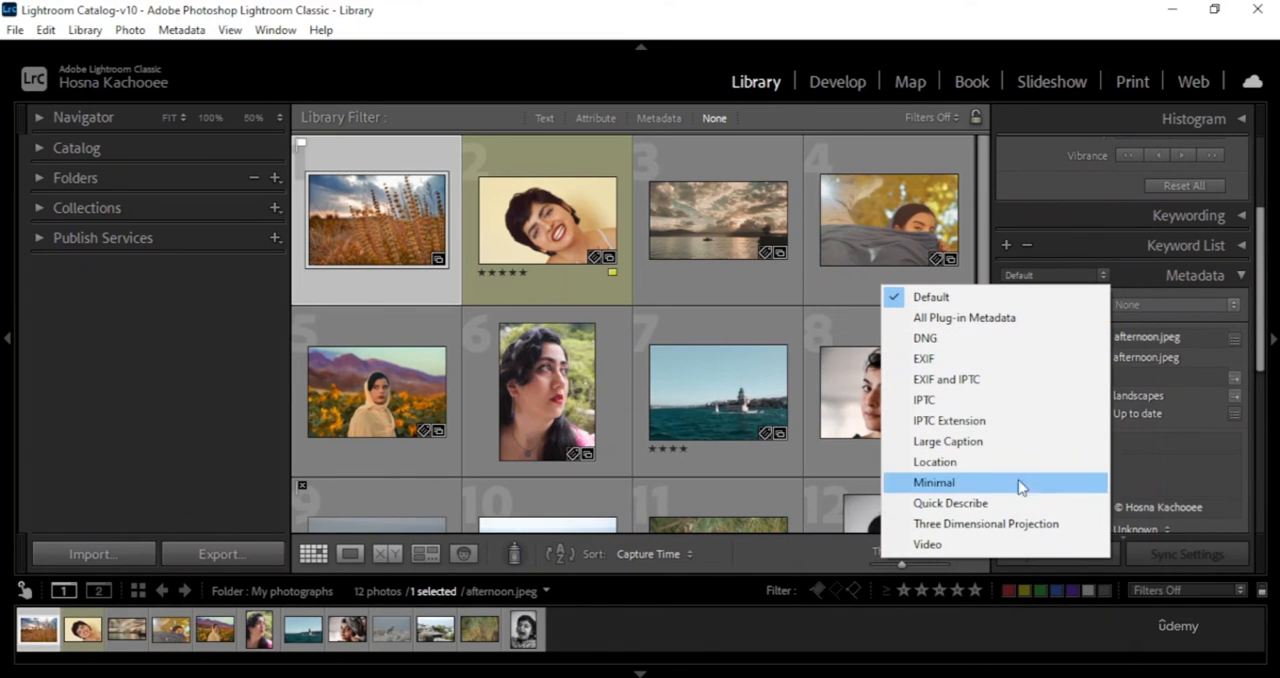
pyautogui.click(1132, 283)
pyautogui.click(1241, 275)
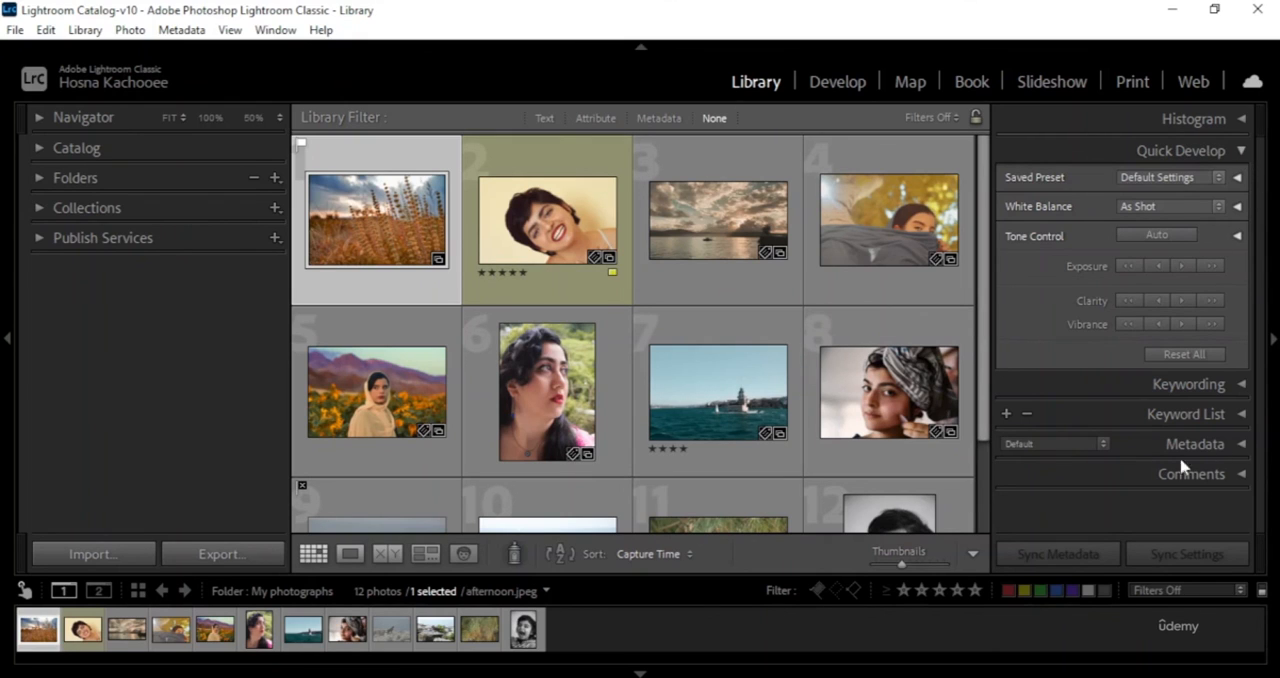
pyautogui.hotkey('ctrl', '1')
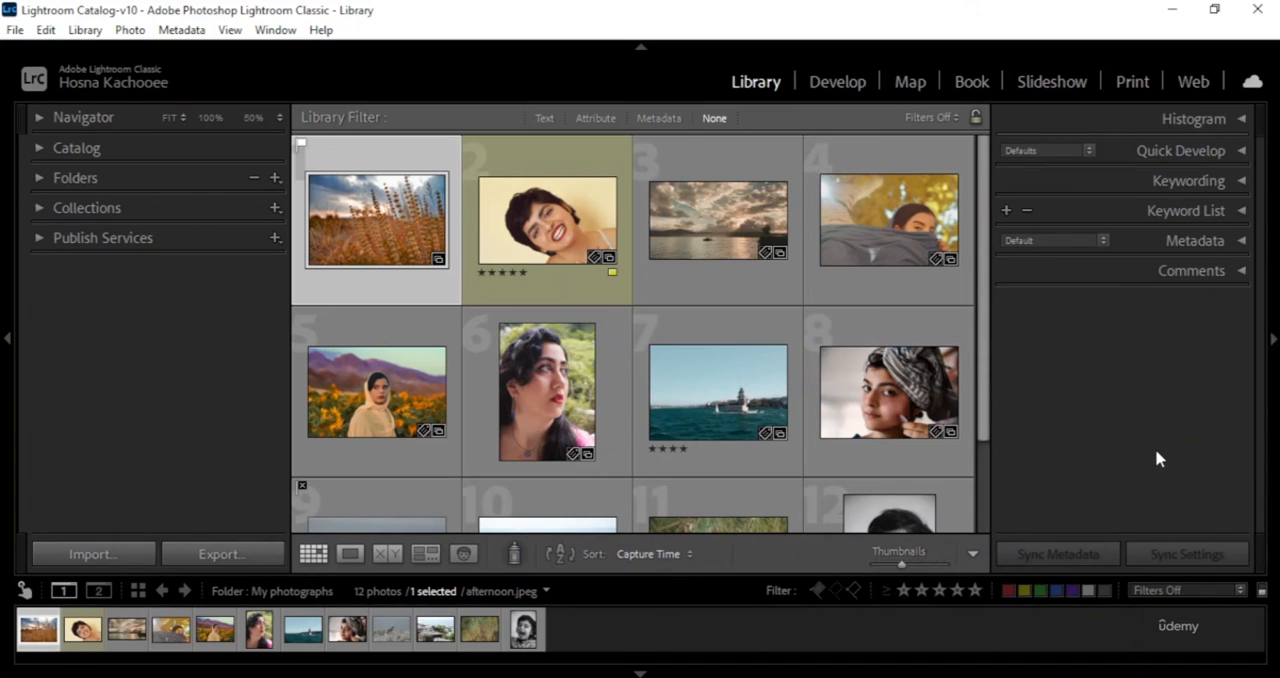